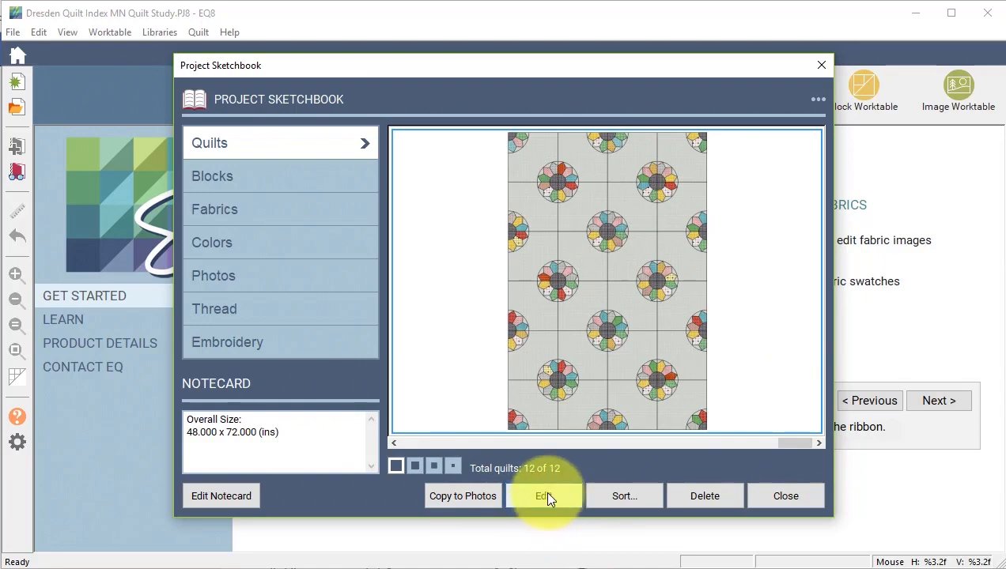
# Step: Open the selected quilt for editing, and bring the 12 x 12 block with two Dresden corners from the Project Sketchbook onto the Block Worktable
pyautogui.click(544, 491)
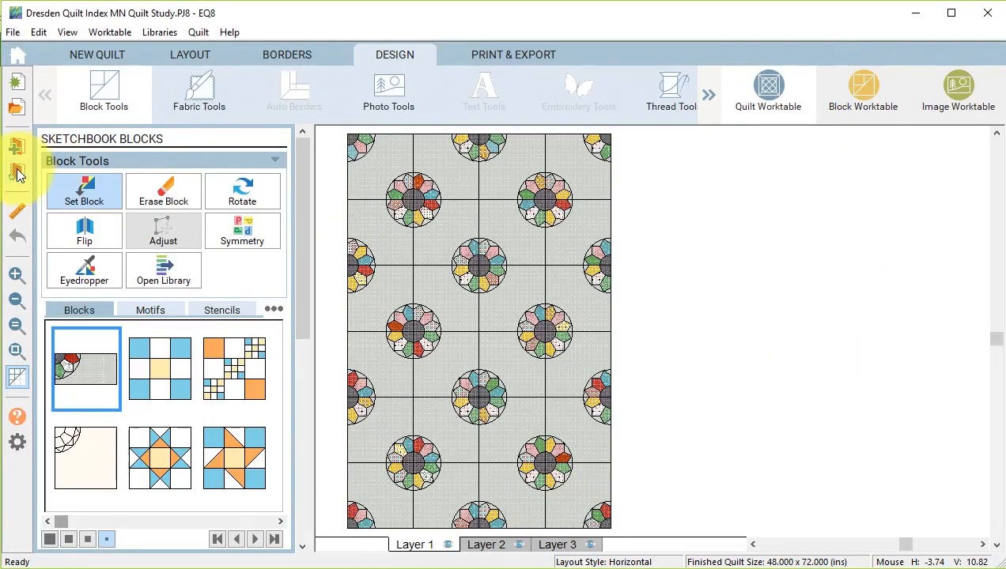
pyautogui.click(18, 173)
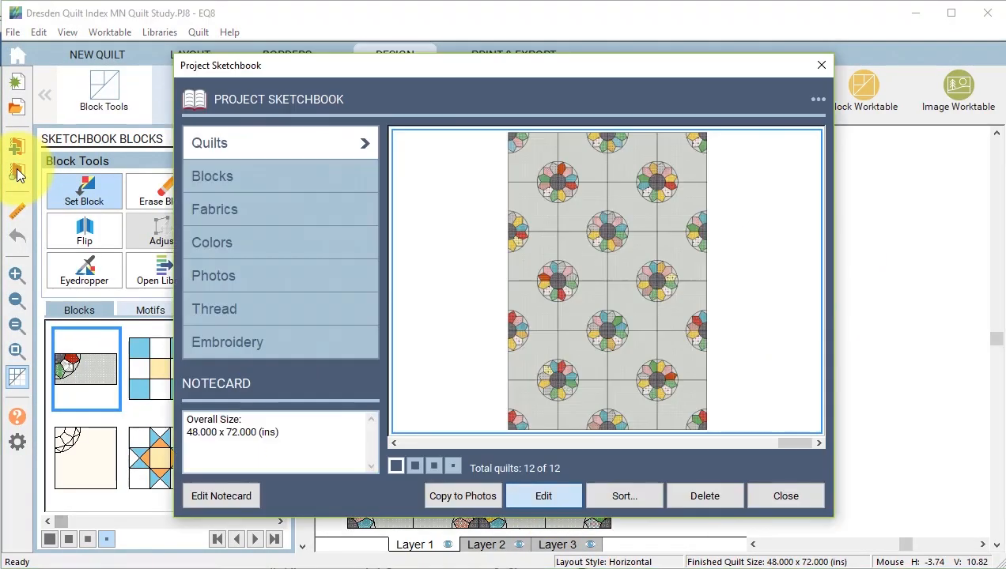
pyautogui.click(253, 186)
pyautogui.doubleClick(786, 268)
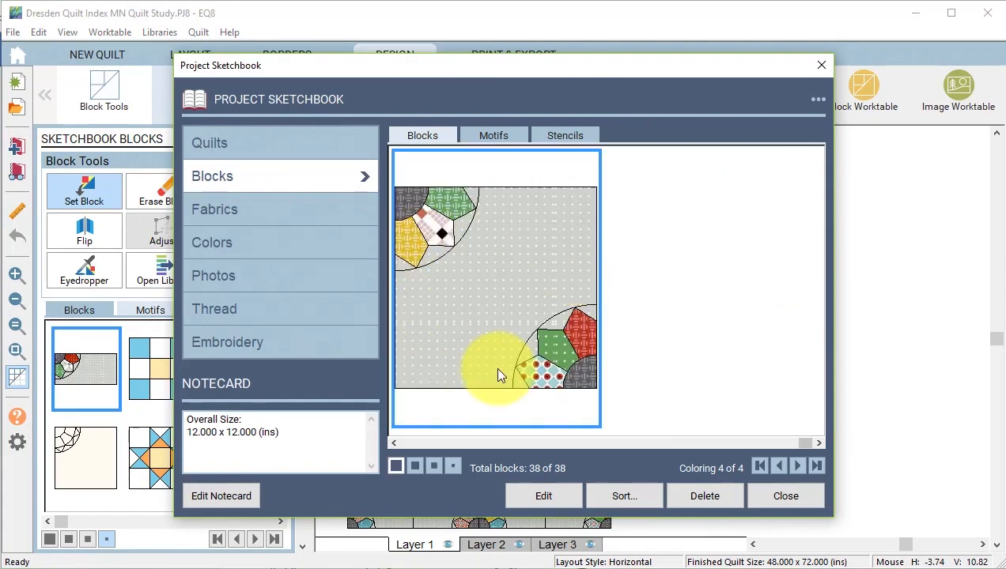
pyautogui.click(545, 496)
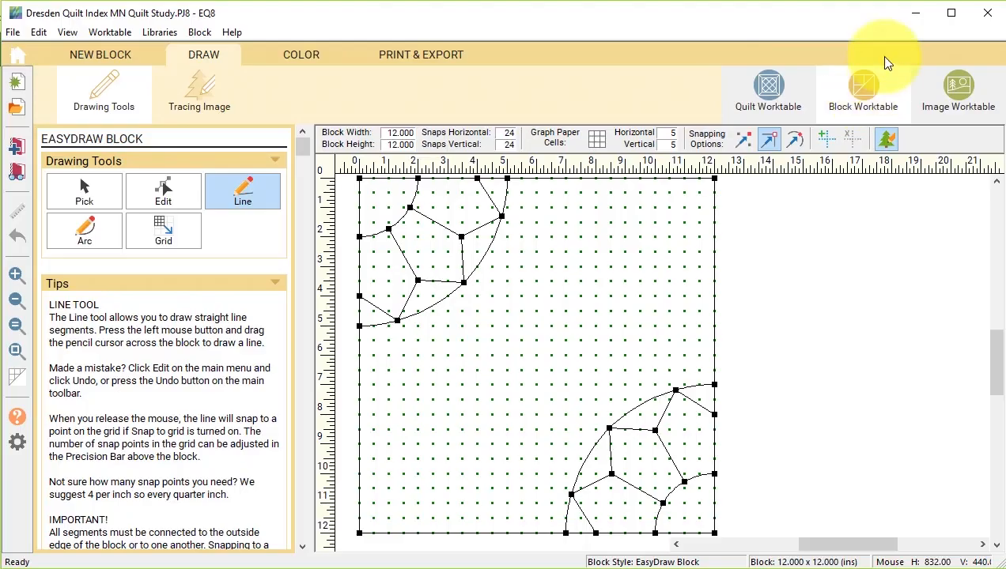
# Step: Delete all segments of the Dresden quarter in the lower-right corner of the block
pyautogui.click(81, 195)
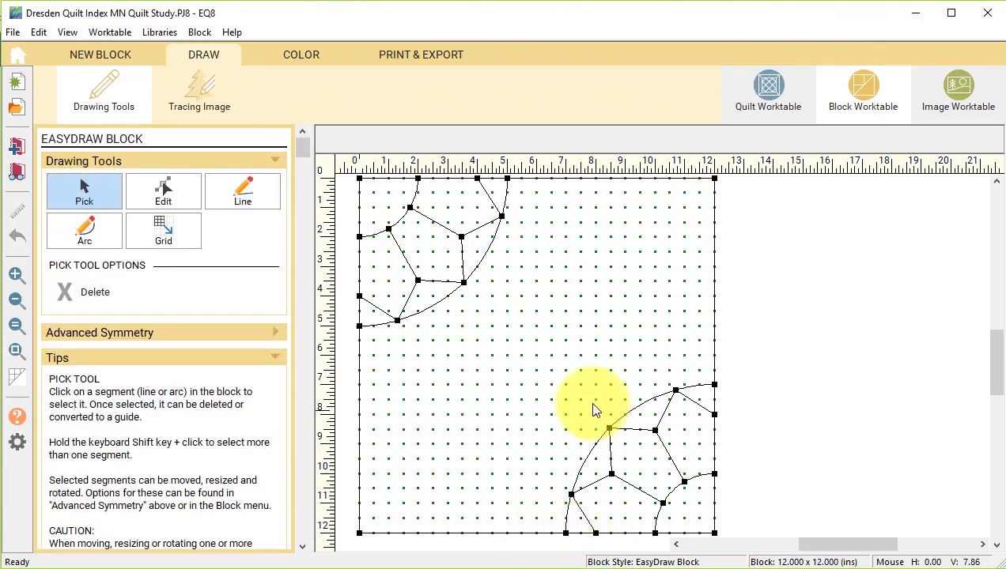
pyautogui.moveTo(513, 324); pyautogui.dragTo(748, 552)
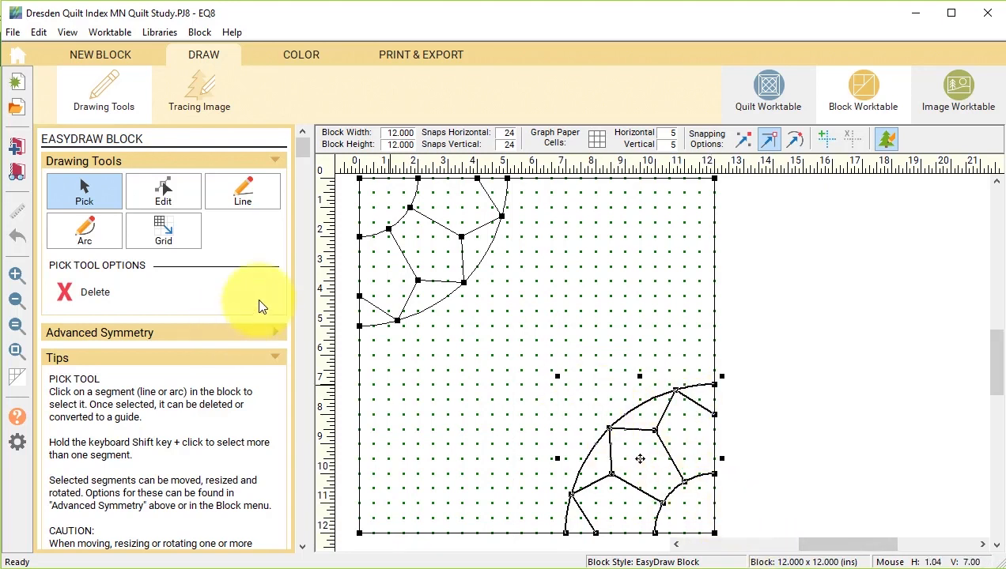
pyautogui.click(91, 290)
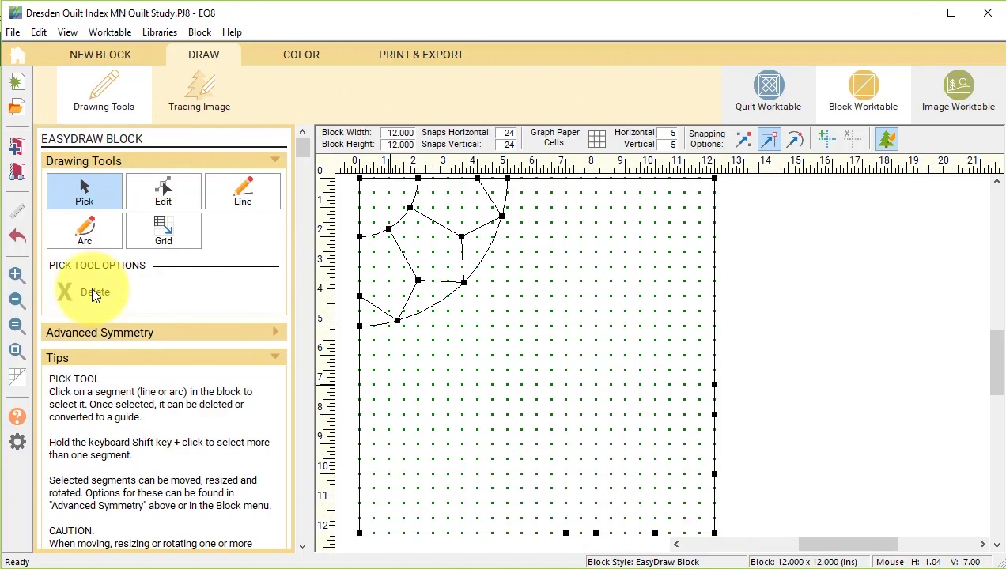
# Step: Set the block height to 6, with 24 horizontal and 12 vertical snaps
pyautogui.click(383, 145)
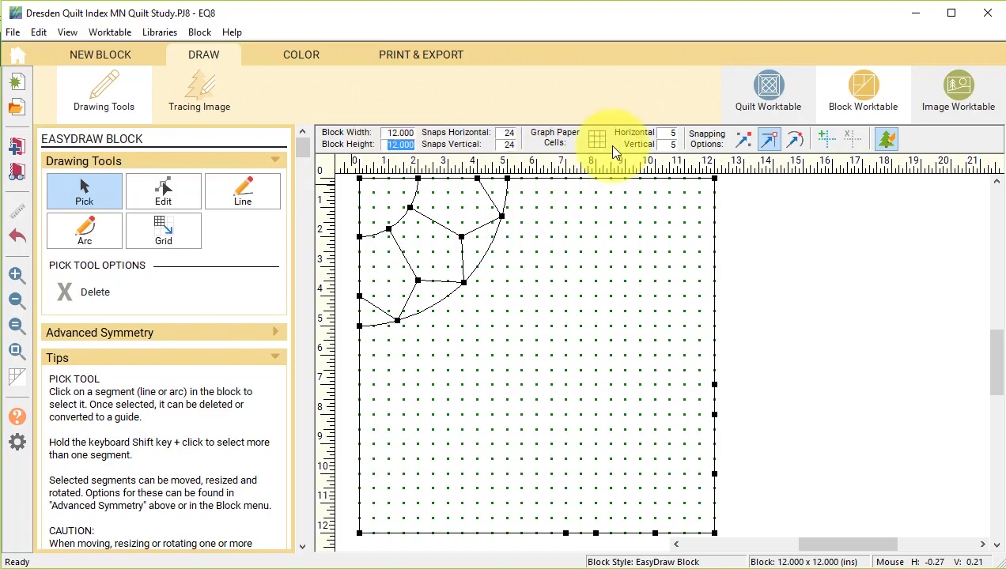
pyautogui.write('6')
pyautogui.press('Return')
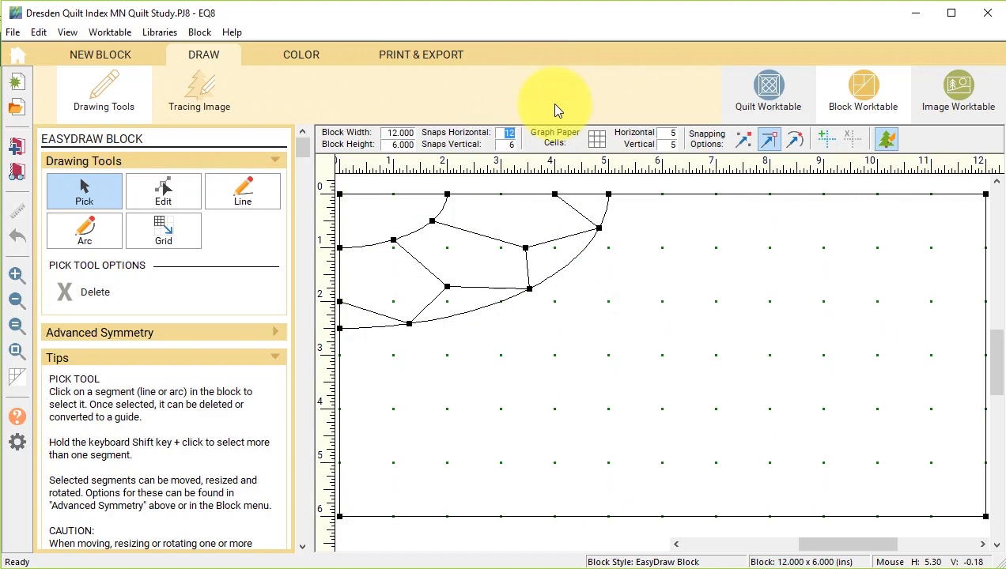
pyautogui.write('24')
pyautogui.press('Tab')
pyautogui.write('12')
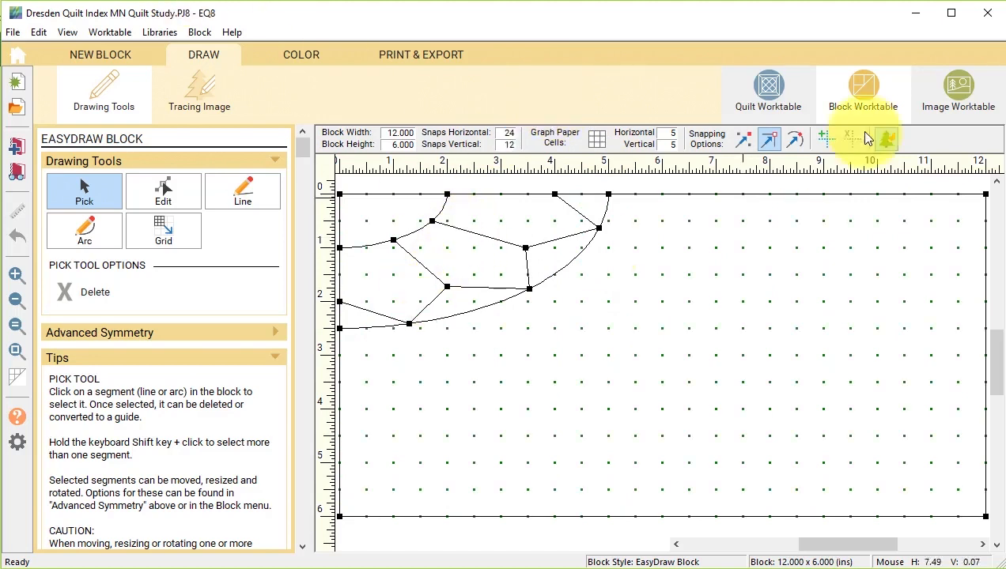
# Step: Enable snapping to grid points and resize the whole remaining Dresden quarter to 200% vertically, keeping the horizontal at 100%
pyautogui.click(739, 140)
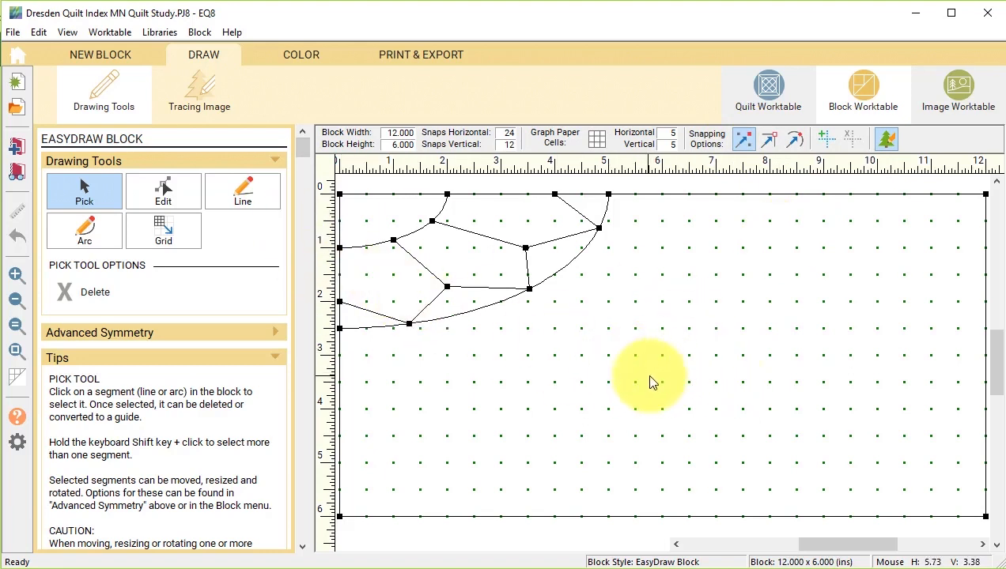
pyautogui.moveTo(655, 372)
pyautogui.mouseDown()
pyautogui.moveTo(445, 207)
pyautogui.moveTo(305, 163)
pyautogui.mouseUp()
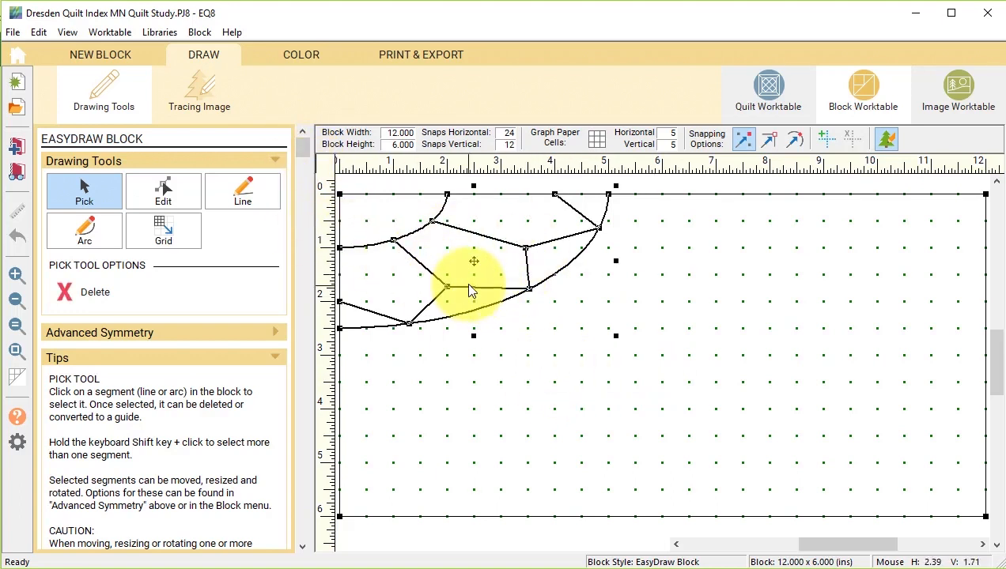
pyautogui.click(275, 333)
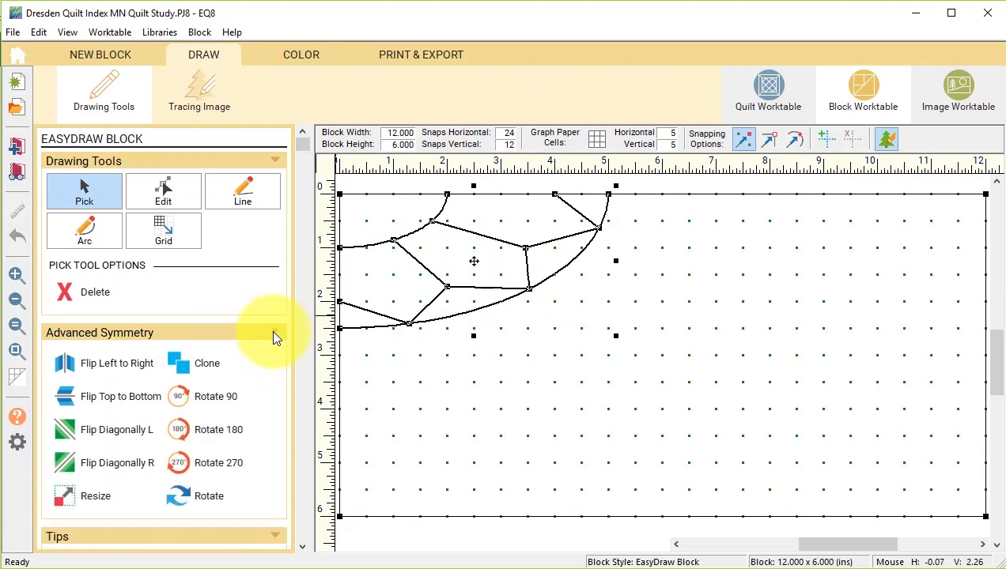
pyautogui.click(96, 493)
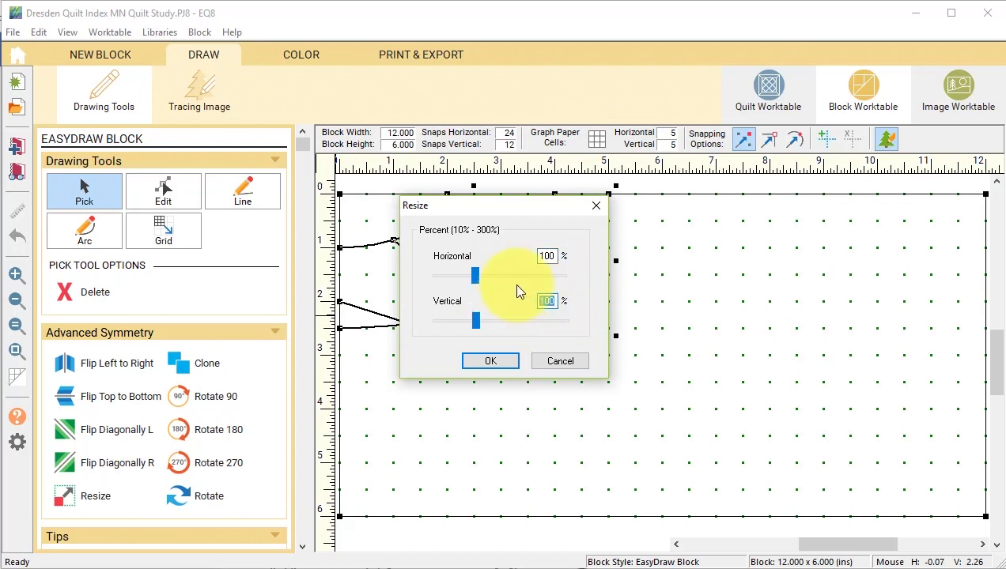
pyautogui.write('200')
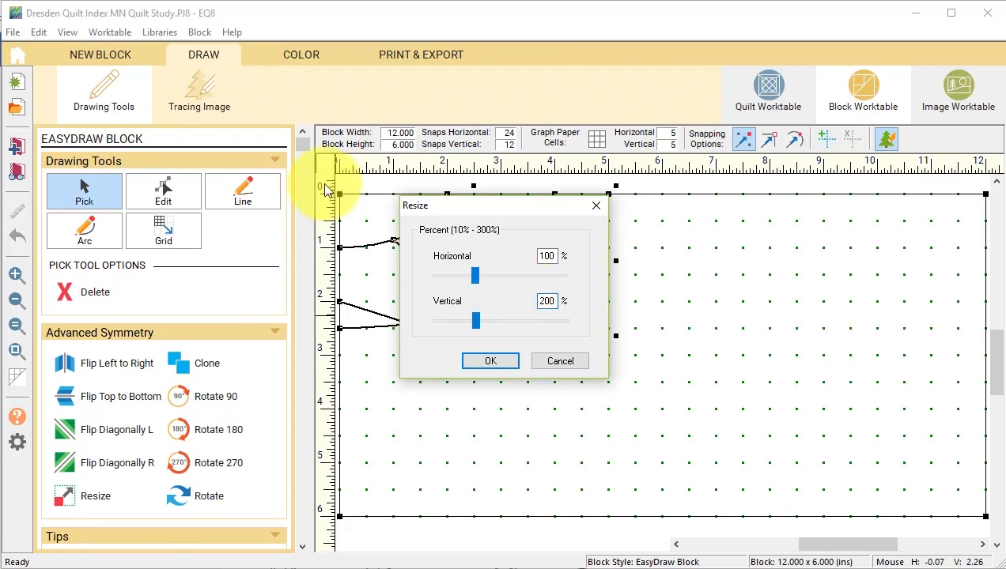
pyautogui.click(491, 361)
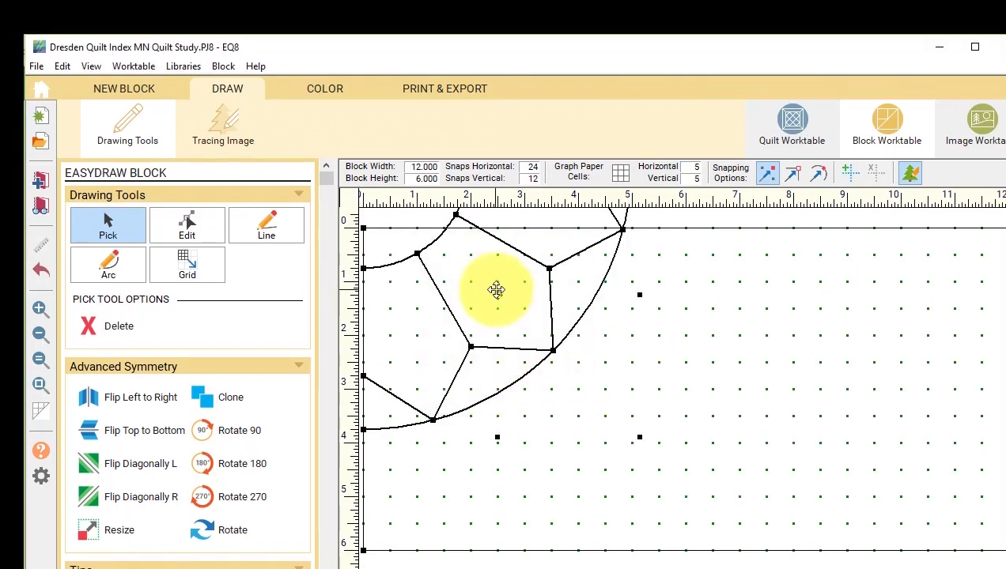
# Step: Move the resized Dresden quarter down into the block's upper-left corner and check its upper arc endpoint against the block edge
pyautogui.moveTo(470, 254); pyautogui.dragTo(545, 316)
pyautogui.moveTo(569, 349); pyautogui.dragTo(495, 365)
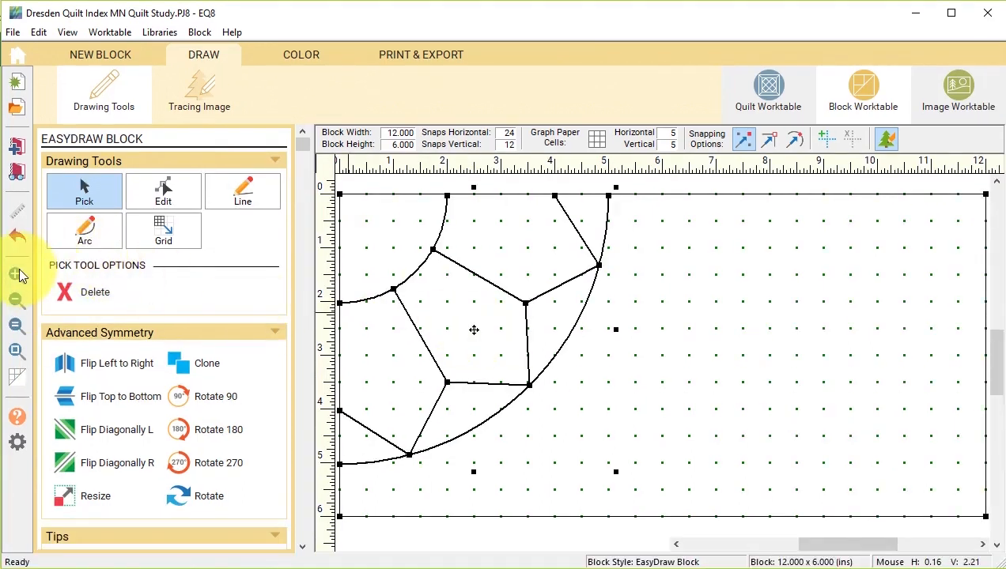
pyautogui.click(17, 274)
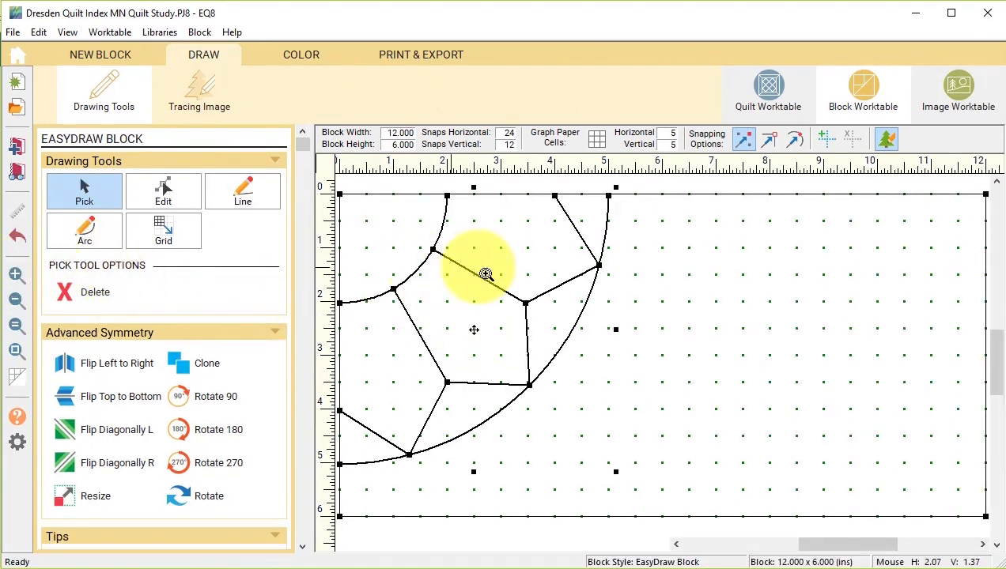
pyautogui.moveTo(651, 233); pyautogui.dragTo(585, 175)
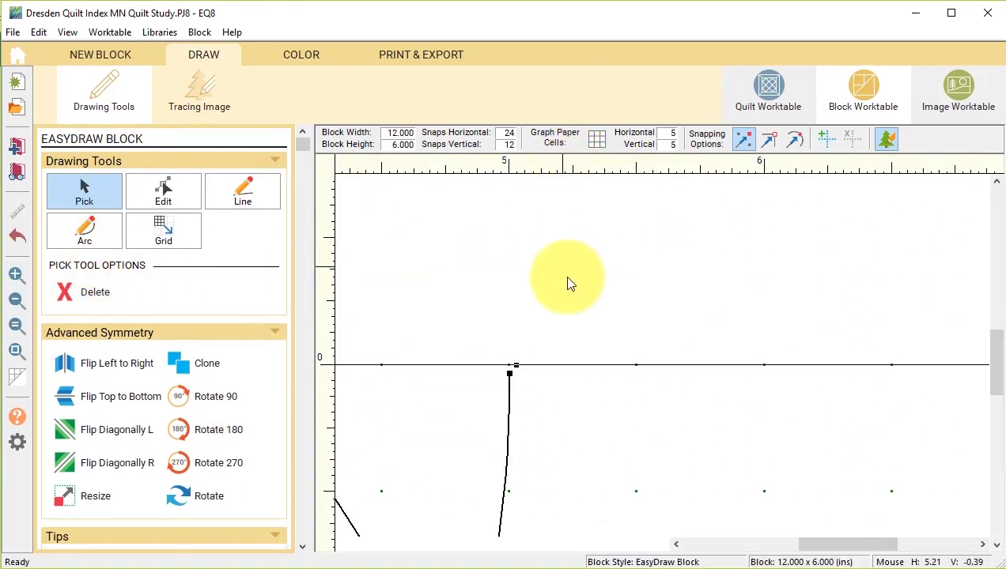
pyautogui.click(16, 300)
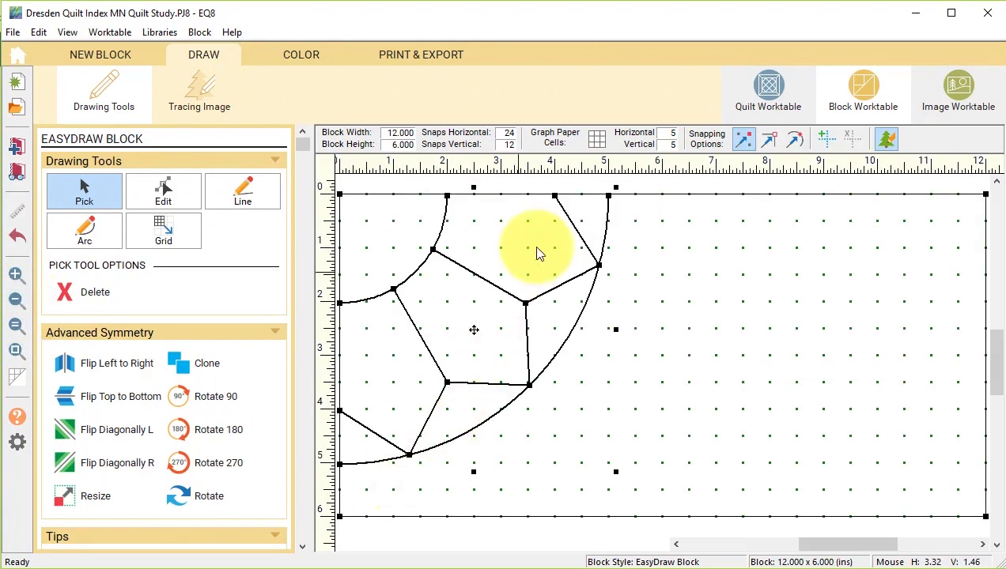
# Step: Nudge the Dresden quarter slightly upward onto the block's top edge, and inspect its endpoints along the top and left edges
pyautogui.click(471, 328)
pyautogui.click(471, 328)
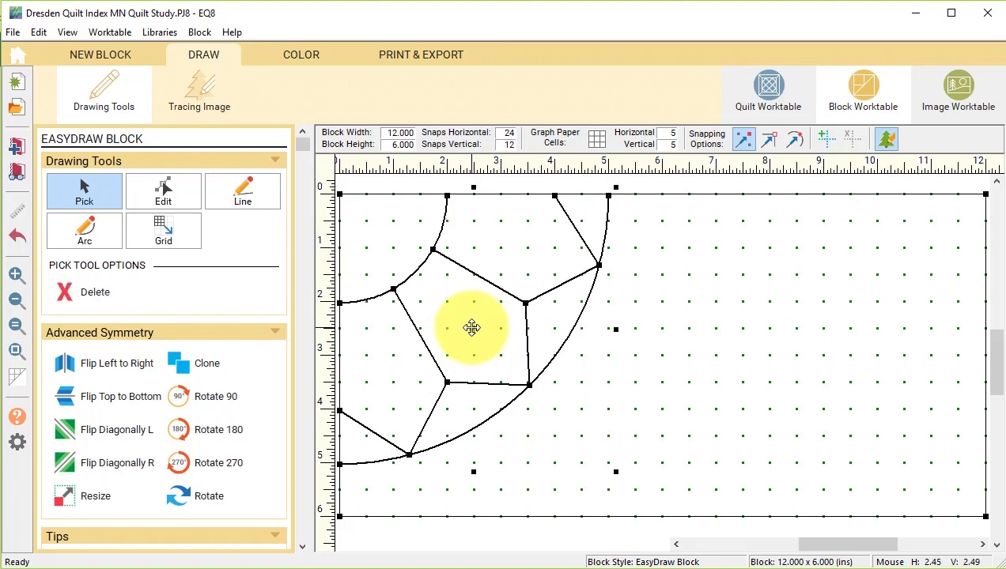
pyautogui.moveTo(471, 327); pyautogui.dragTo(469, 325)
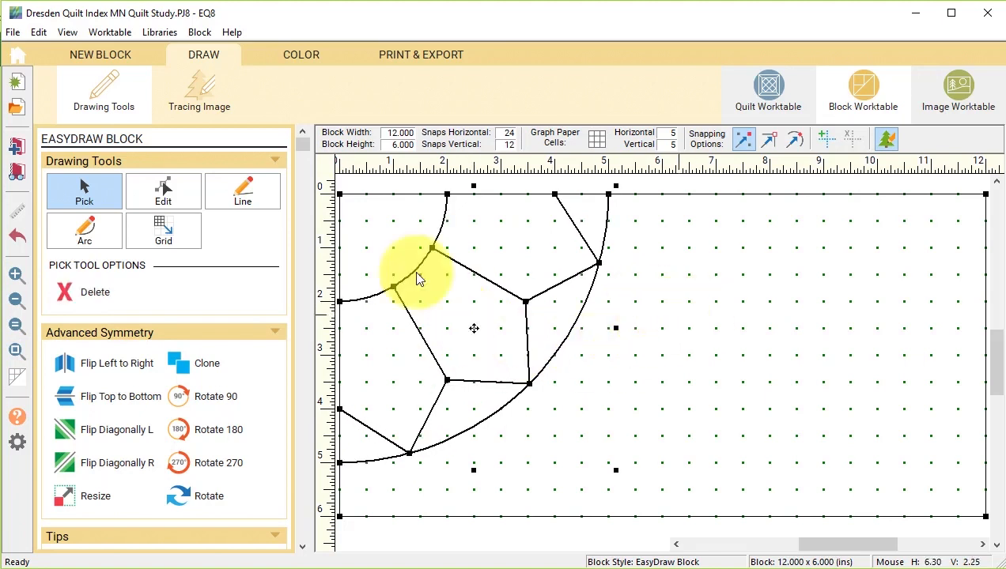
pyautogui.click(13, 275)
pyautogui.moveTo(669, 236); pyautogui.dragTo(554, 158)
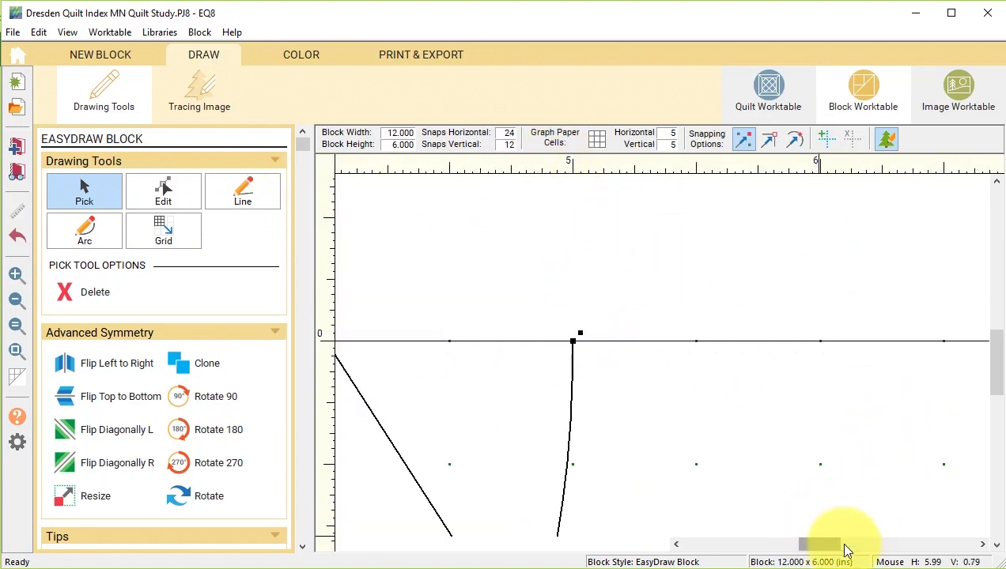
pyautogui.moveTo(823, 545); pyautogui.dragTo(736, 549)
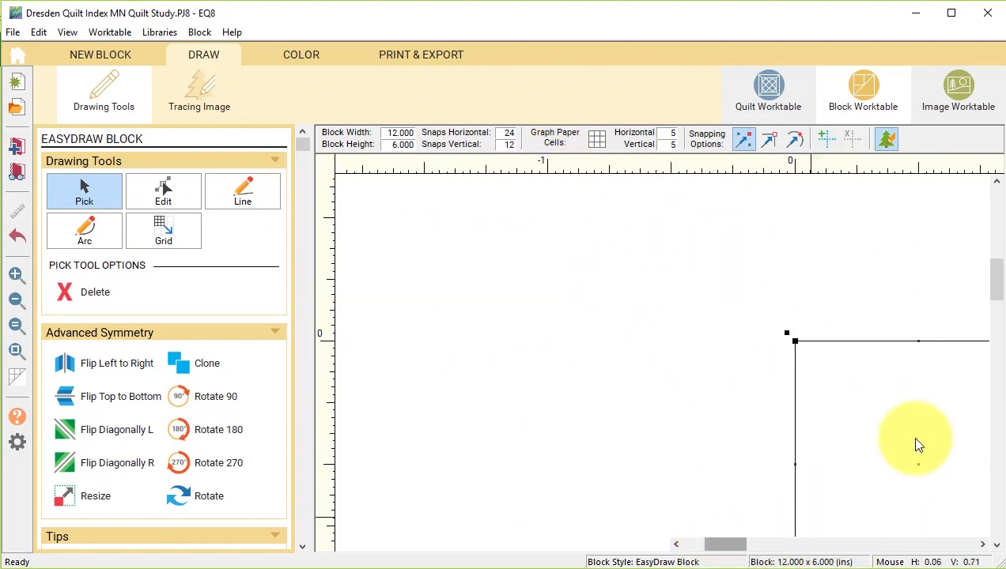
pyautogui.moveTo(996, 300); pyautogui.dragTo(994, 337)
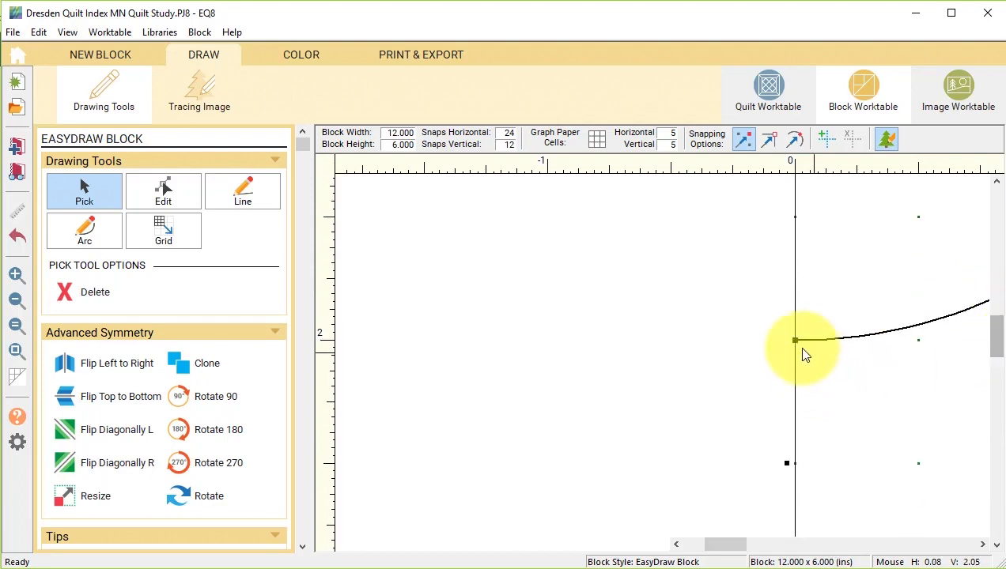
pyautogui.click(17, 350)
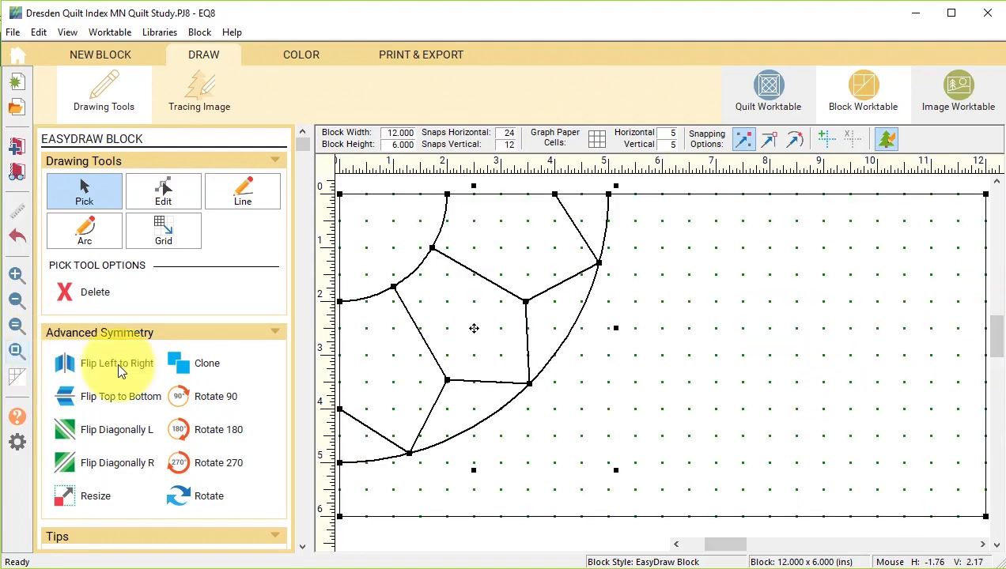
# Step: Color the uncolored lower petal of the Dresden quarter with the red woven-pattern fabric
pyautogui.click(305, 54)
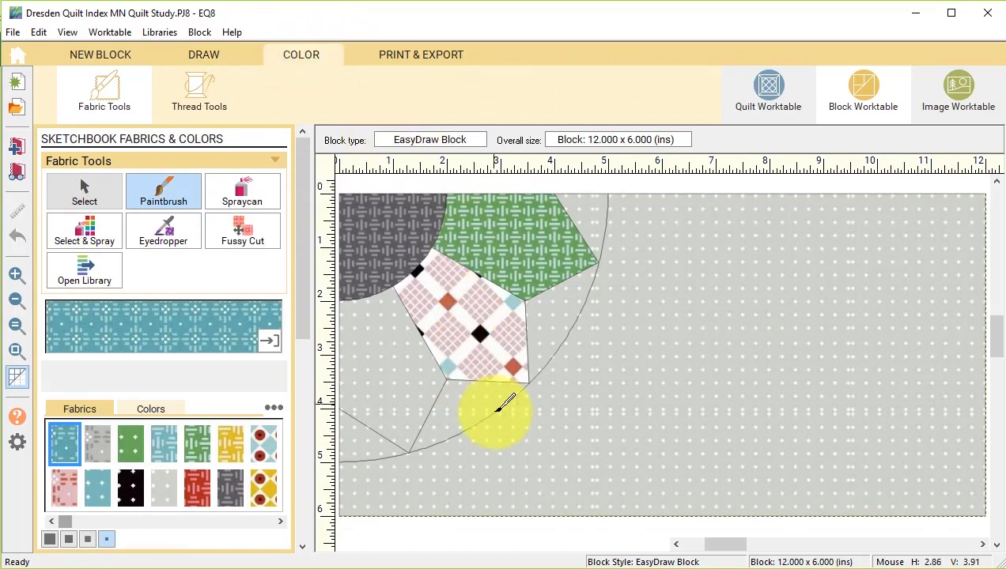
pyautogui.click(197, 487)
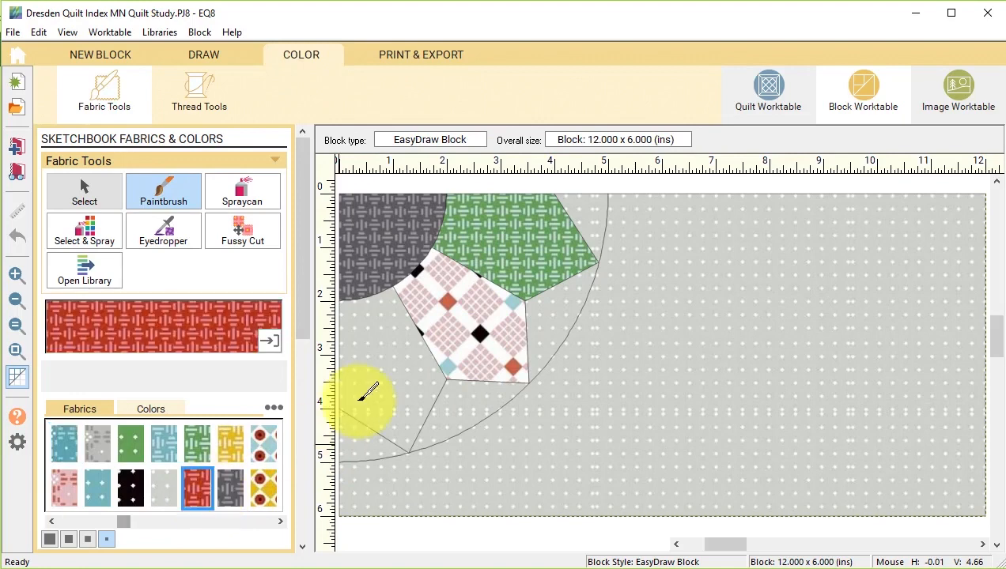
pyautogui.click(389, 370)
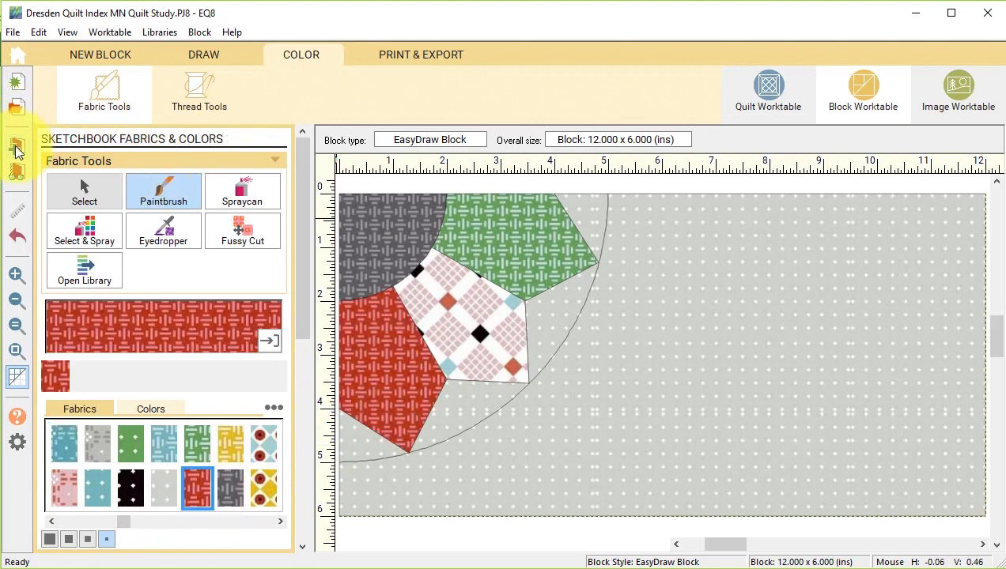
# Step: Draw a vertical line through the block at the 6-inch mark, from the top edge to the bottom edge
pyautogui.click(208, 56)
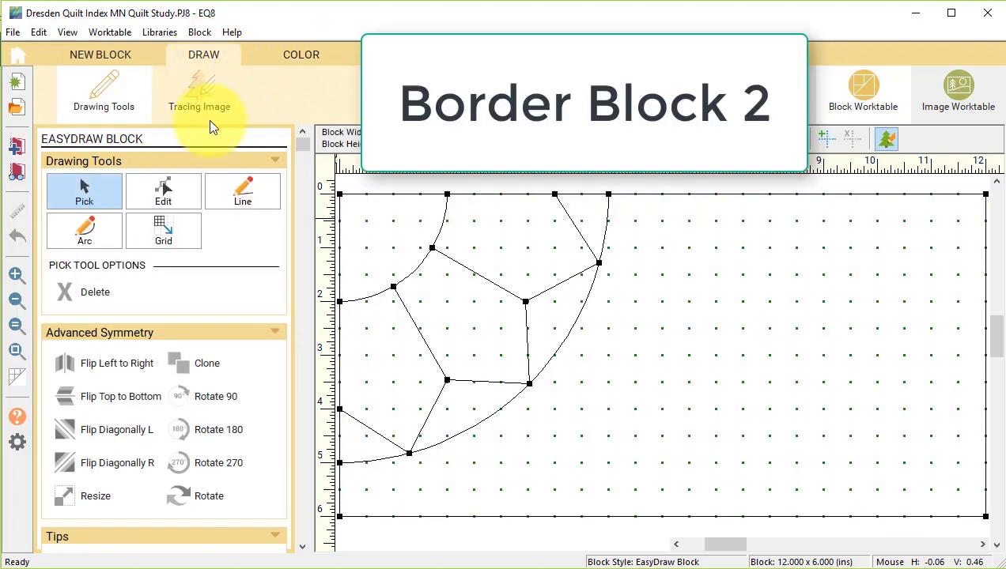
pyautogui.click(232, 191)
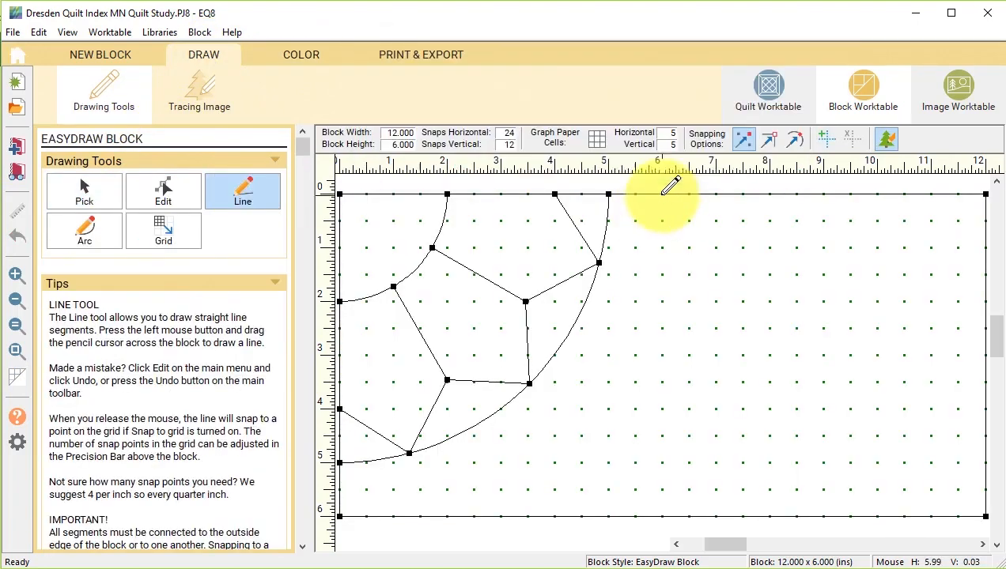
pyautogui.moveTo(662, 193); pyautogui.dragTo(663, 516)
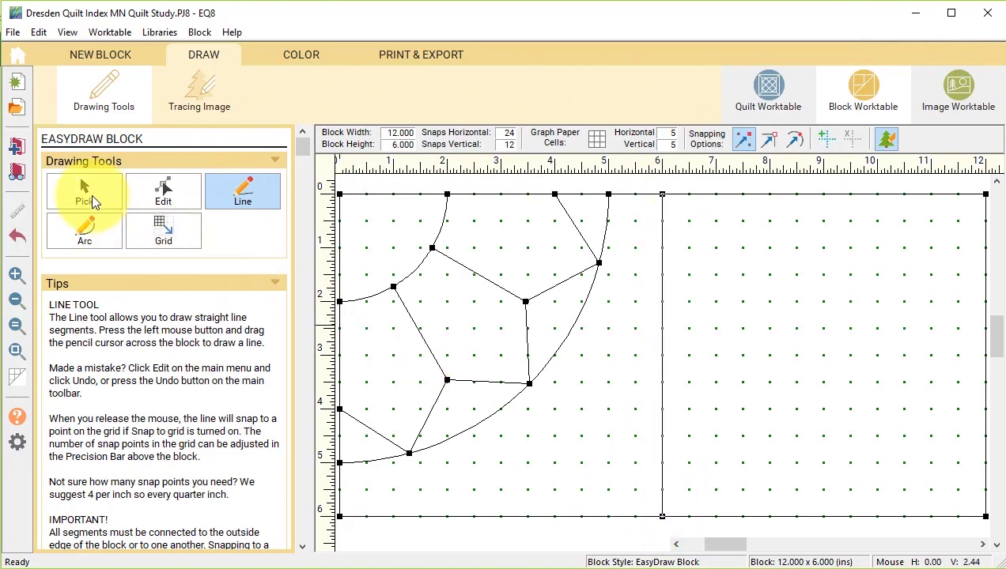
# Step: Move the Dresden quarter into the block's right half, starting at the 6-inch line, and check its inner arc's endpoint on that line
pyautogui.click(91, 194)
pyautogui.moveTo(688, 468)
pyautogui.mouseDown()
pyautogui.moveTo(489, 347)
pyautogui.moveTo(366, 225)
pyautogui.moveTo(348, 180)
pyautogui.moveTo(324, 177)
pyautogui.mouseUp()
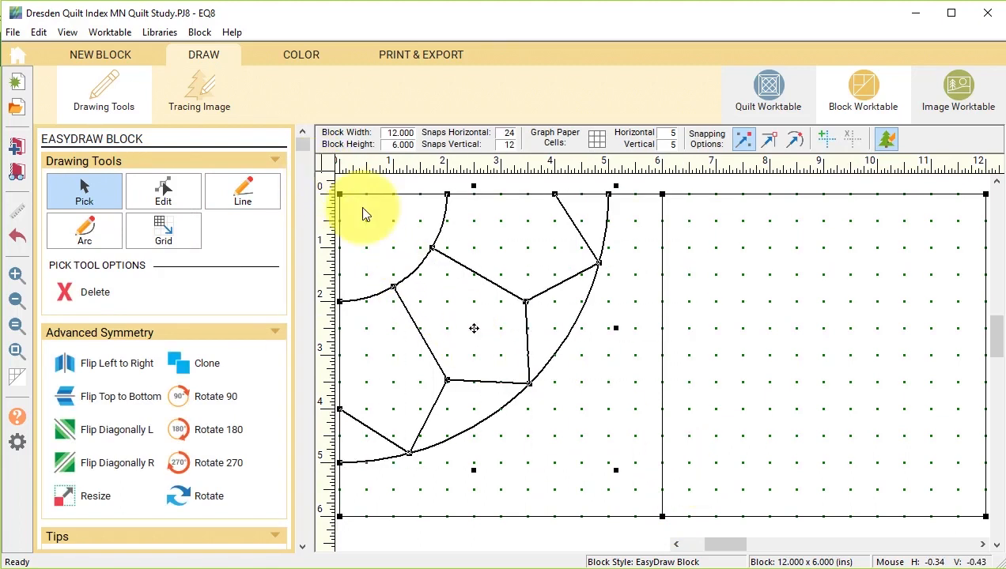
pyautogui.moveTo(475, 326); pyautogui.dragTo(797, 327)
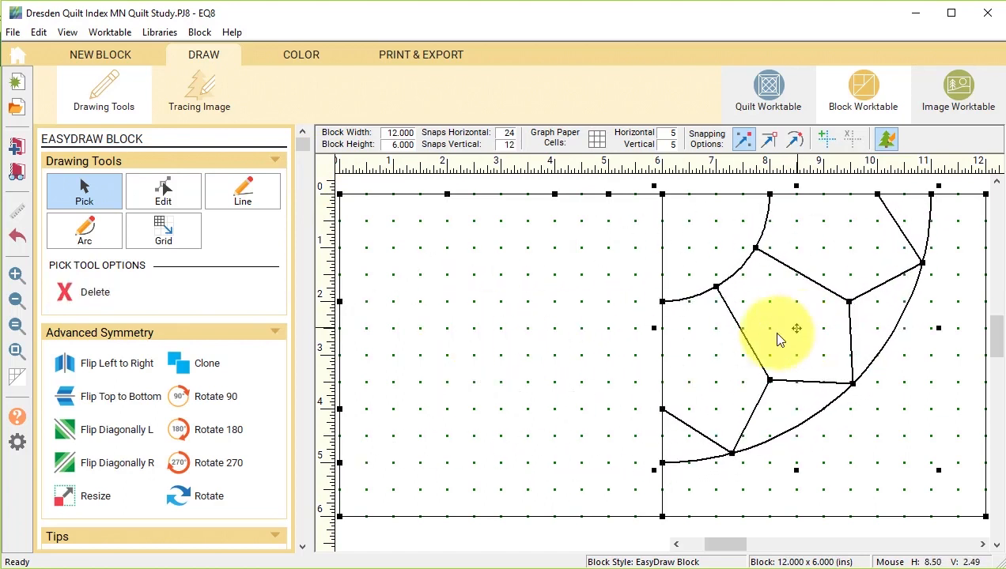
pyautogui.click(14, 275)
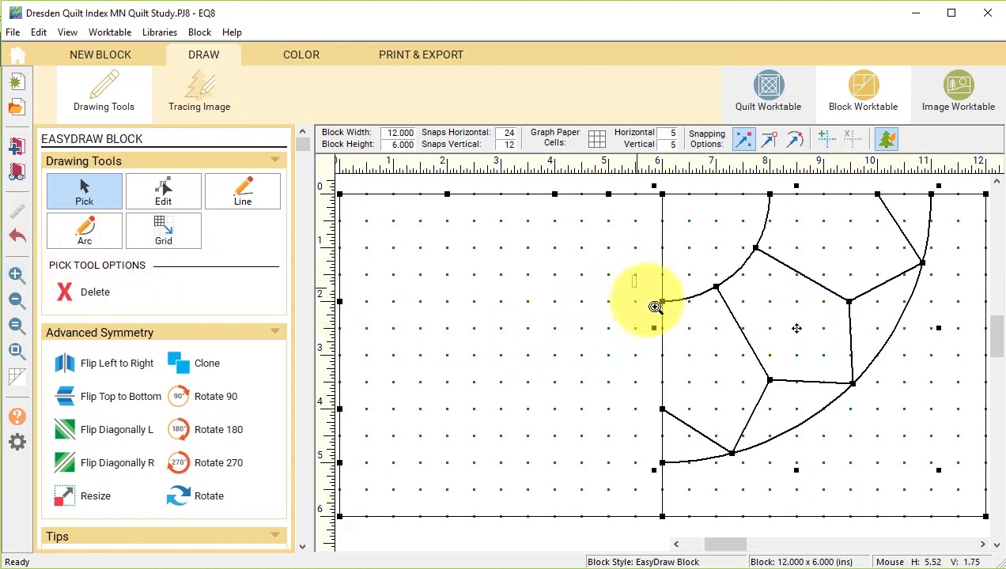
pyautogui.moveTo(635, 277); pyautogui.dragTo(681, 326)
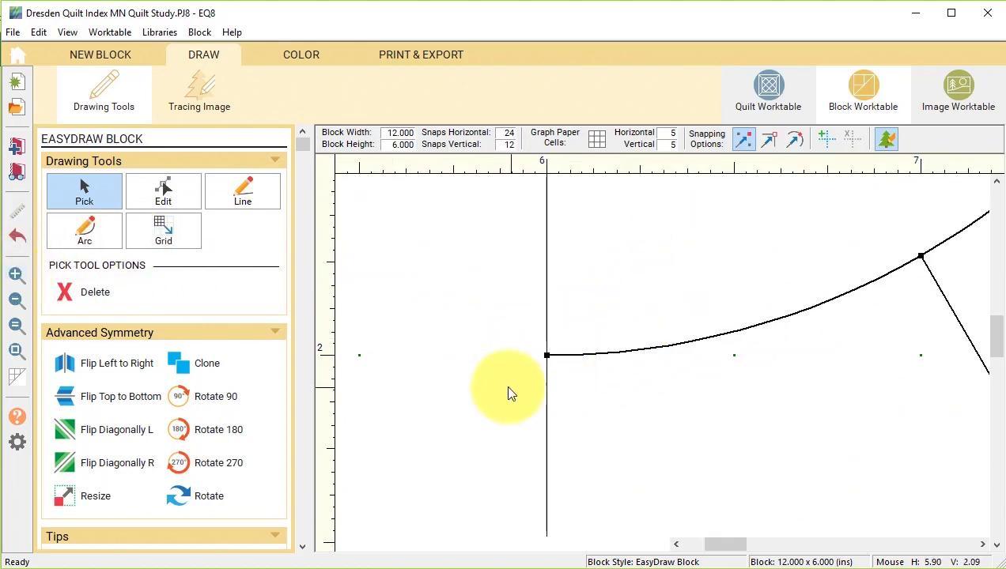
pyautogui.click(16, 303)
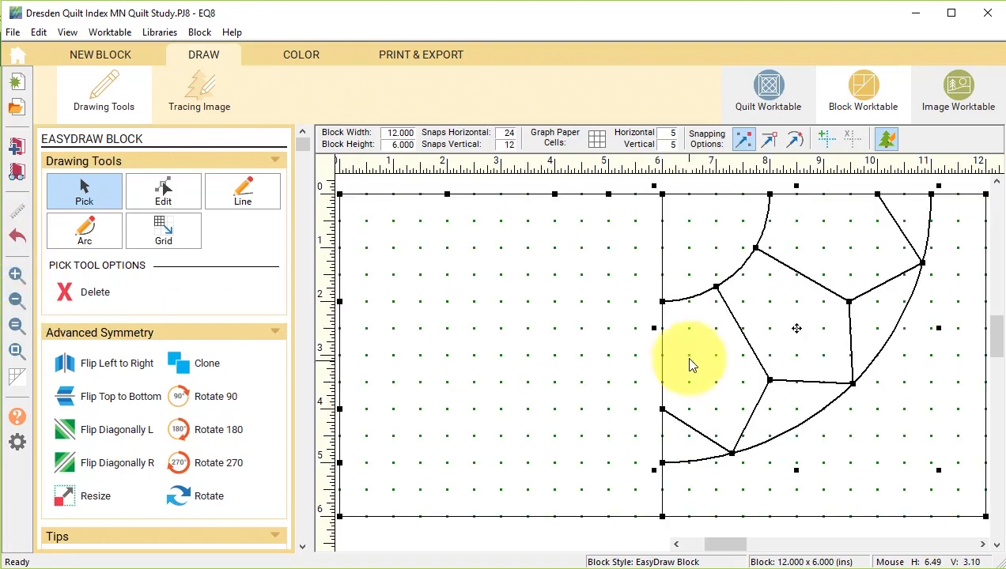
# Step: Clone the Dresden quarter, flip the copy left to right, and place it in the left half against the 6-inch line
pyautogui.click(211, 363)
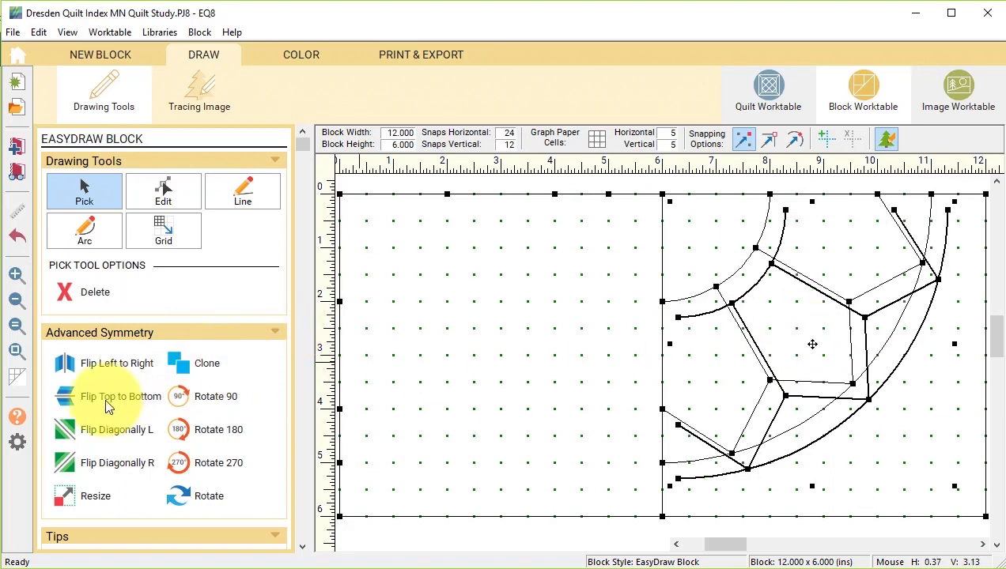
pyautogui.click(134, 364)
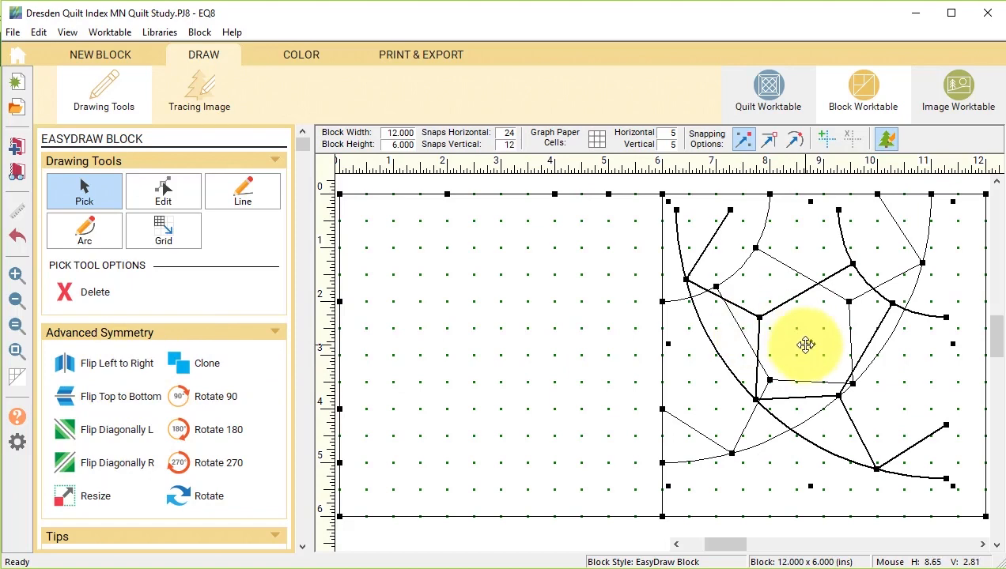
pyautogui.moveTo(809, 345); pyautogui.dragTo(528, 330)
pyautogui.click(528, 328)
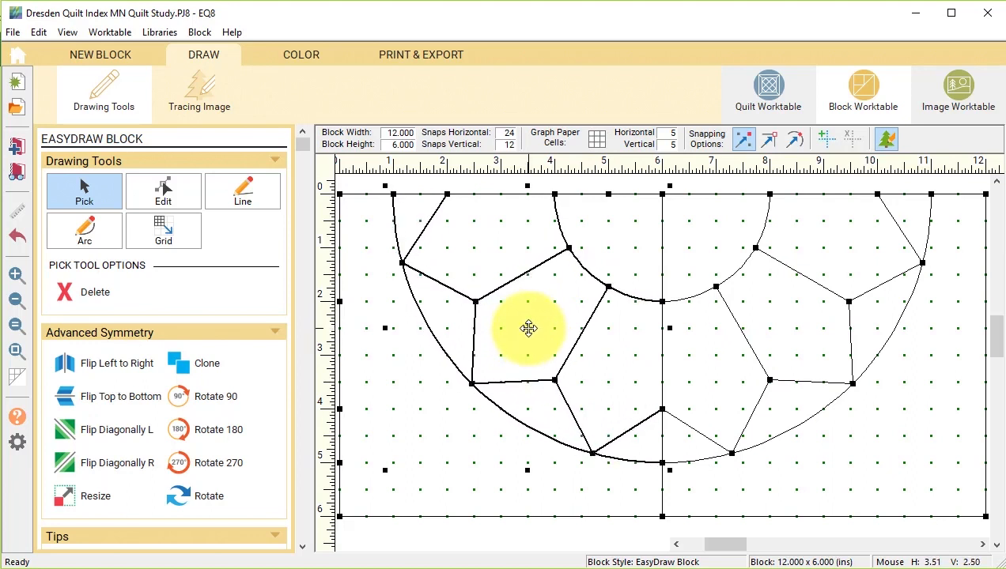
# Step: Examine the mirrored quarter's inner arc endpoints at the 6-inch line and along the block's top edge
pyautogui.click(16, 274)
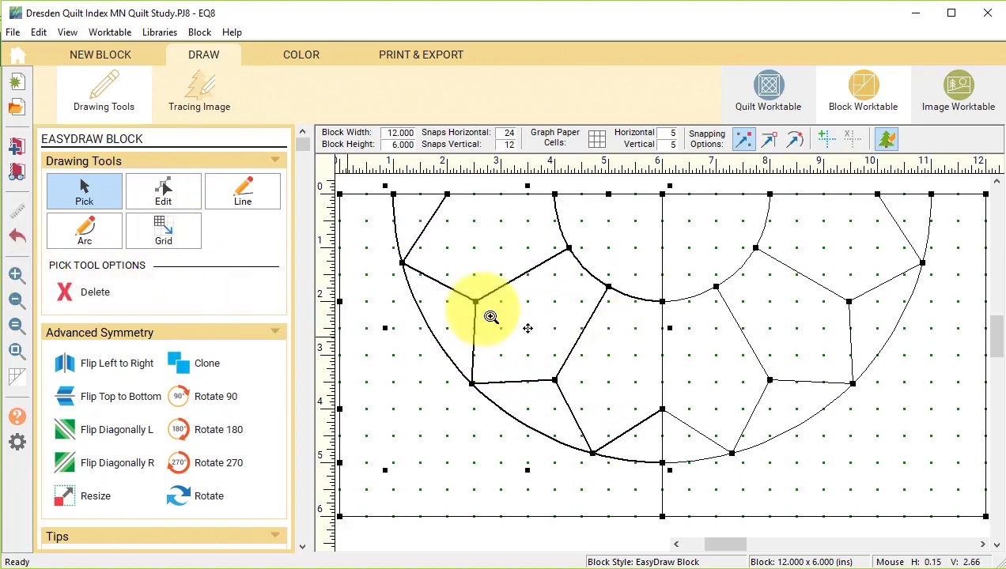
pyautogui.moveTo(636, 283); pyautogui.dragTo(699, 350)
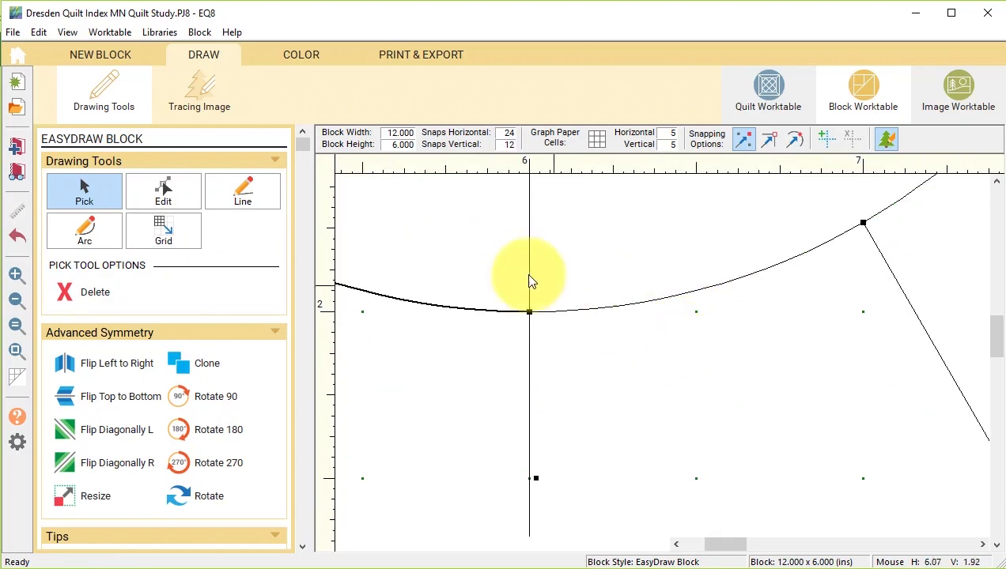
pyautogui.moveTo(994, 350); pyautogui.dragTo(993, 265)
pyautogui.moveTo(840, 544); pyautogui.dragTo(794, 545)
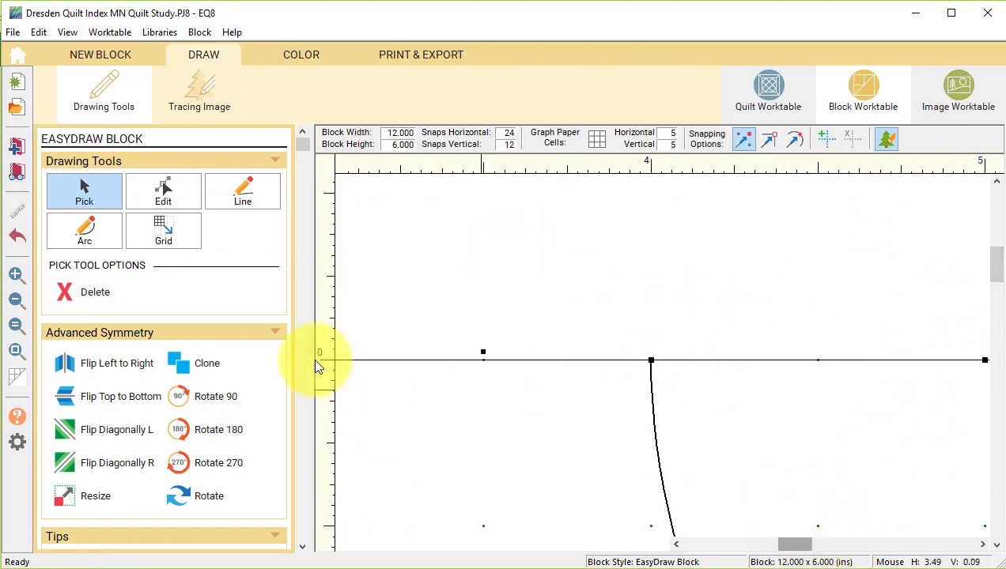
pyautogui.click(17, 350)
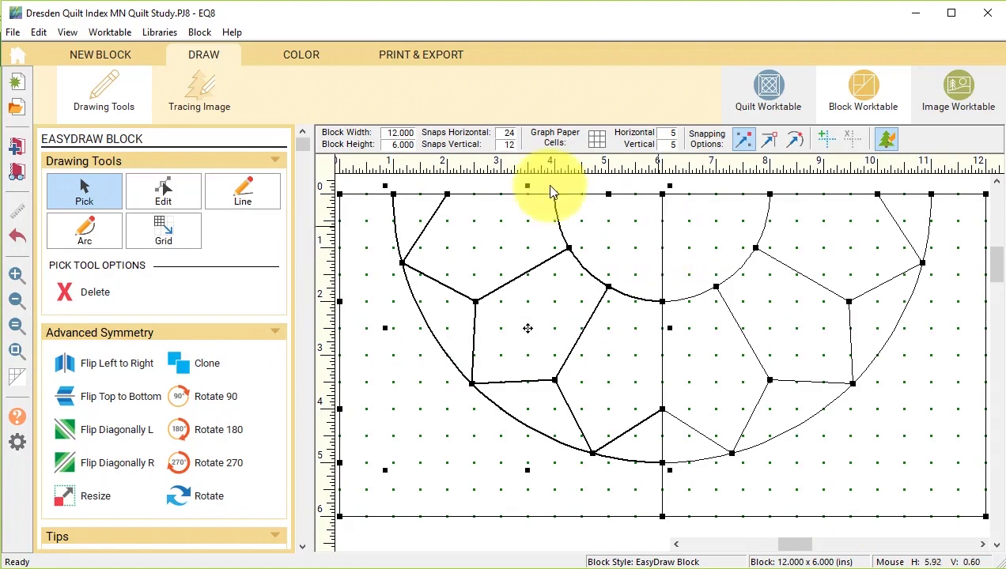
# Step: Delete the vertical center line's segments inside the inner half circle and below the notch between the lower petals, down to the bottom edge
pyautogui.click(299, 55)
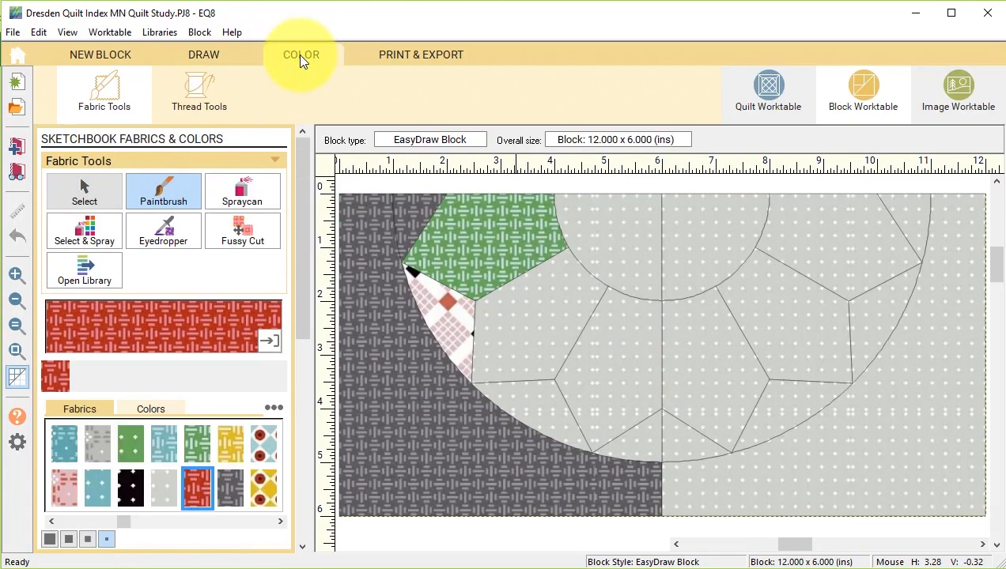
pyautogui.click(202, 50)
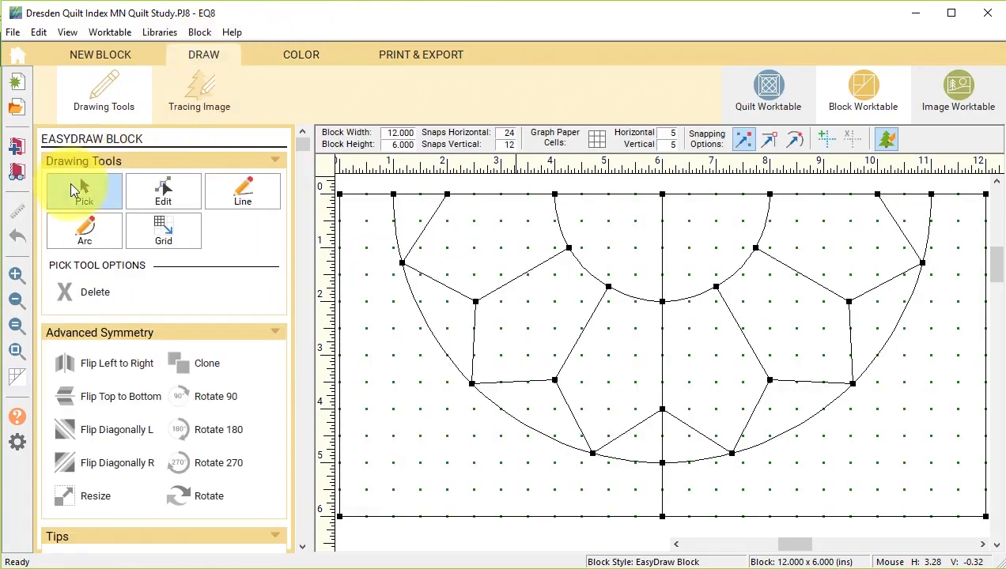
pyautogui.click(663, 237)
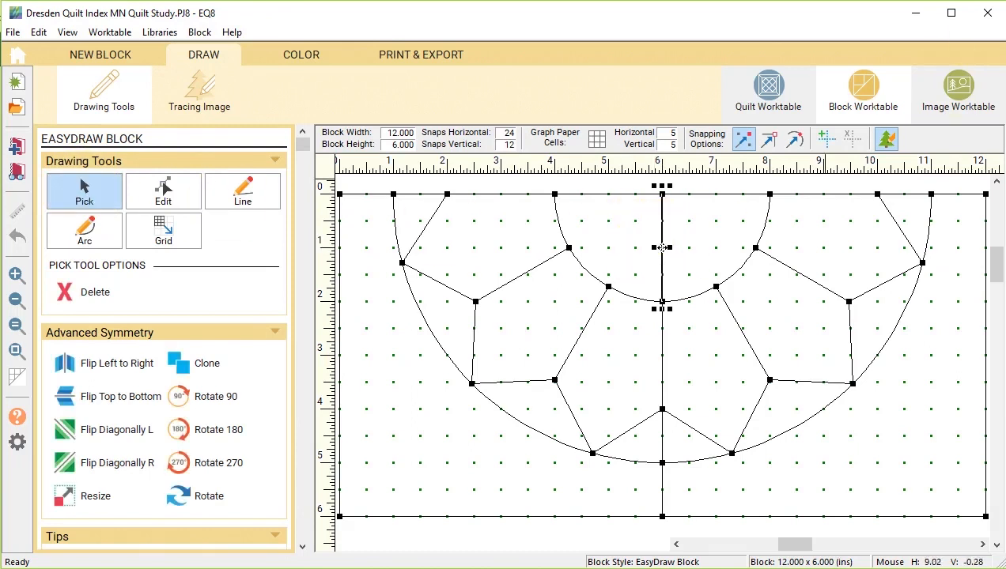
pyautogui.press('Delete')
pyautogui.click(727, 316)
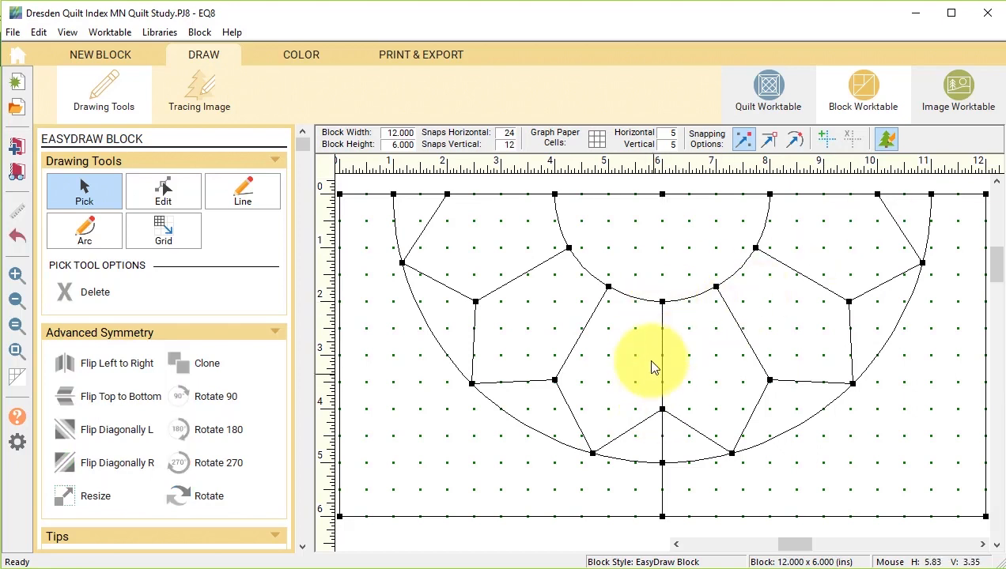
pyautogui.click(664, 439)
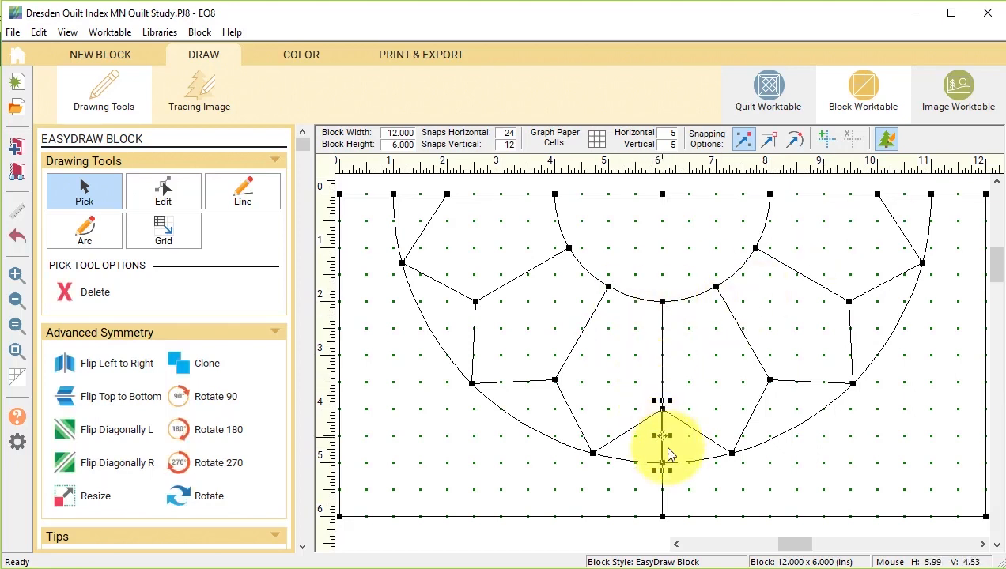
pyautogui.press('Delete')
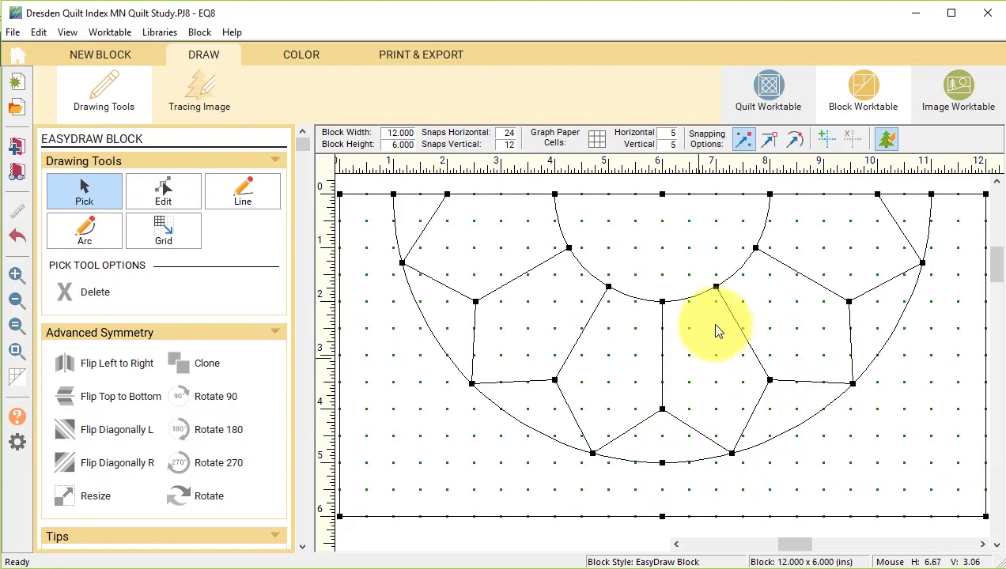
# Step: Color the block's background with light grey dotted fabric, its center with dark grey woven fabric, and the petals with assorted prints
pyautogui.click(312, 56)
pyautogui.click(164, 488)
pyautogui.click(426, 320)
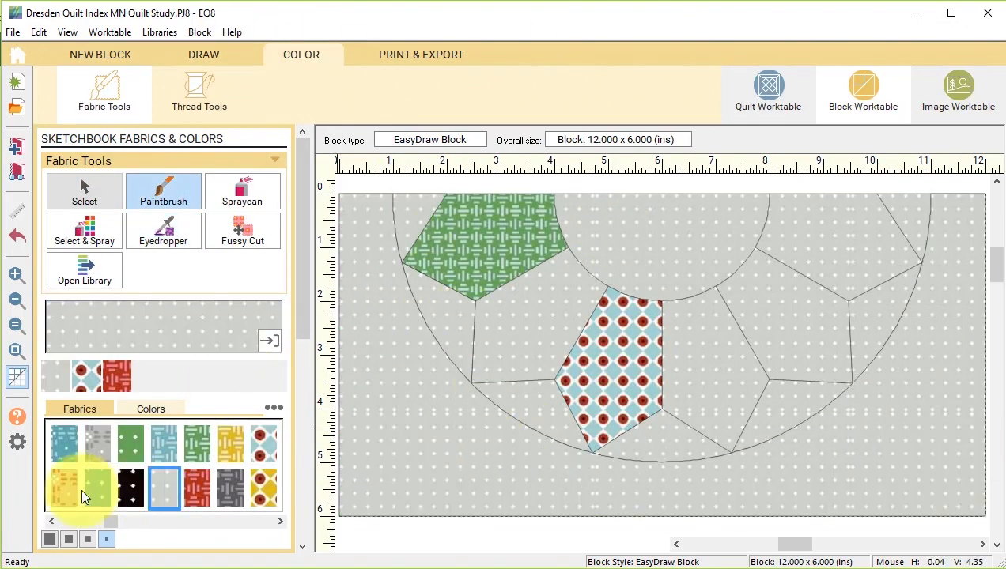
pyautogui.click(538, 316)
pyautogui.click(711, 364)
pyautogui.click(779, 316)
pyautogui.click(838, 237)
pyautogui.click(64, 488)
pyautogui.click(660, 230)
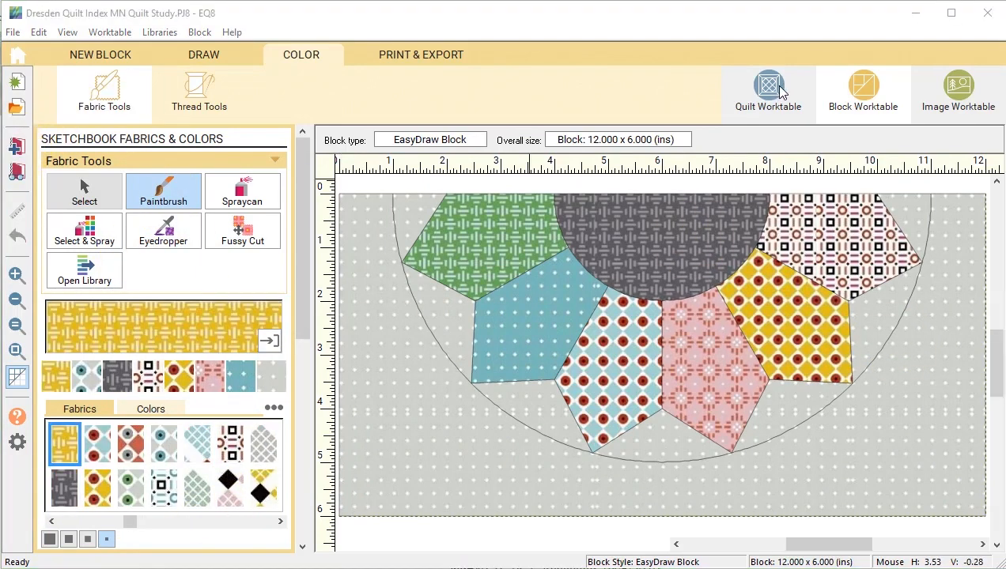
# Step: Switch to the quilt, rotate all of its Layer 1 blocks by 90 degrees, and turn on the patch outlines
pyautogui.click(768, 87)
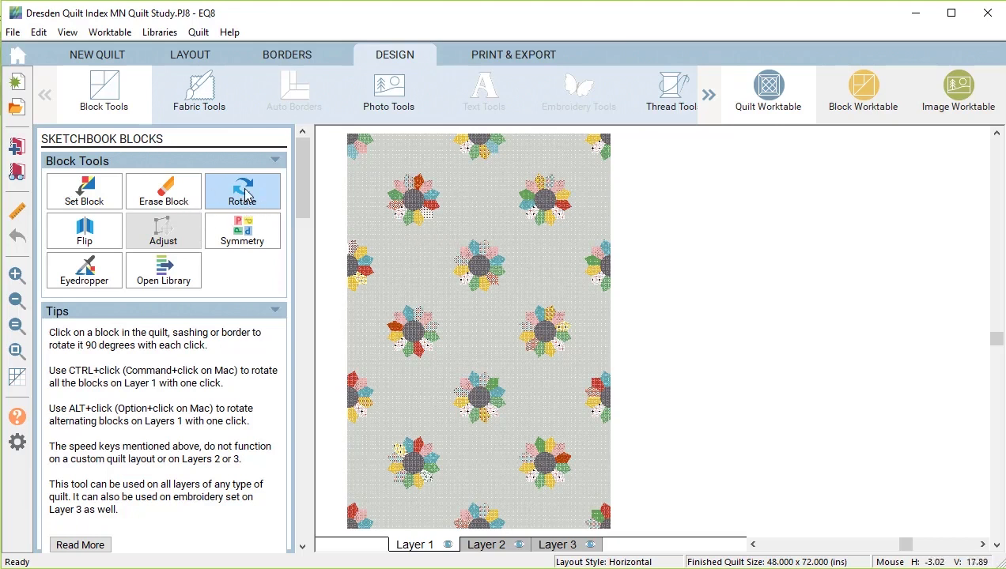
pyautogui.keyDown('ctrl'); pyautogui.click(364, 149); pyautogui.keyUp('ctrl')
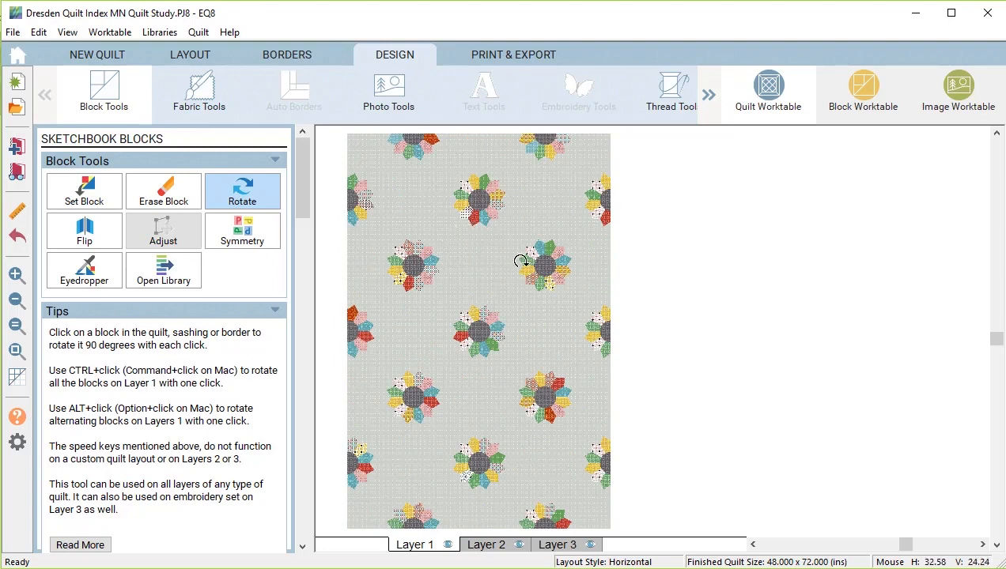
pyautogui.click(15, 381)
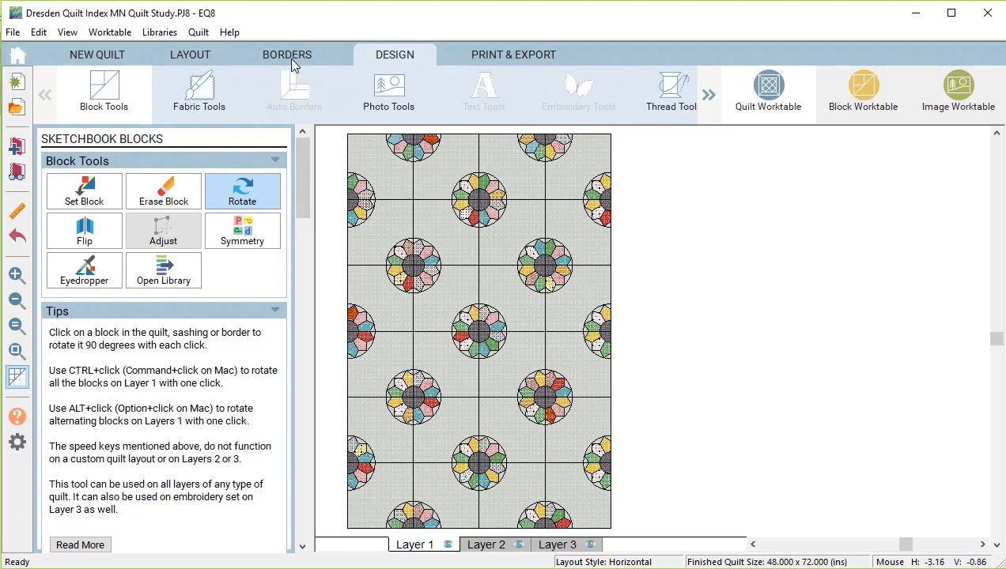
# Step: Add a first border to the quilt in the Blocks style, 6 inches wide on all sides
pyautogui.click(297, 59)
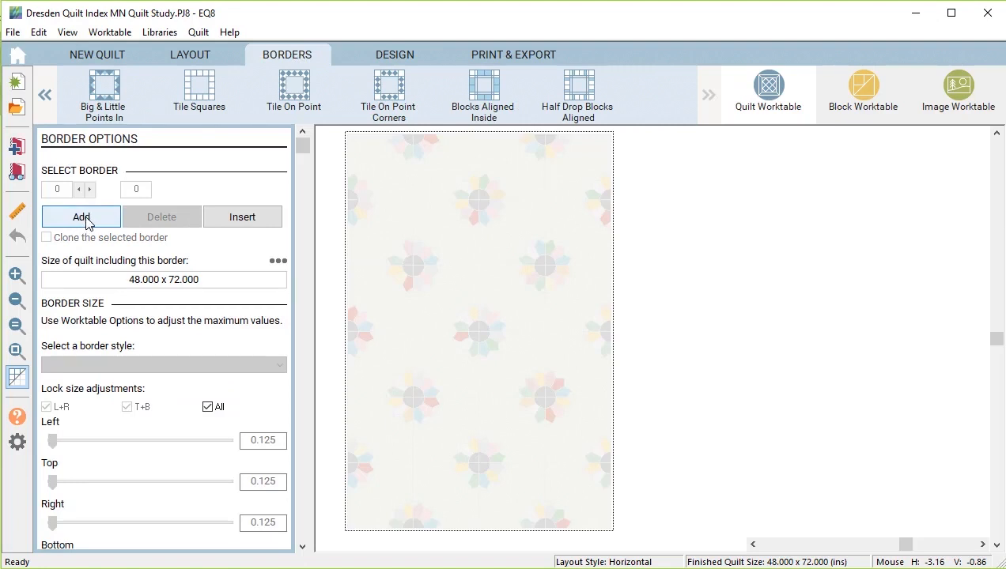
pyautogui.click(82, 218)
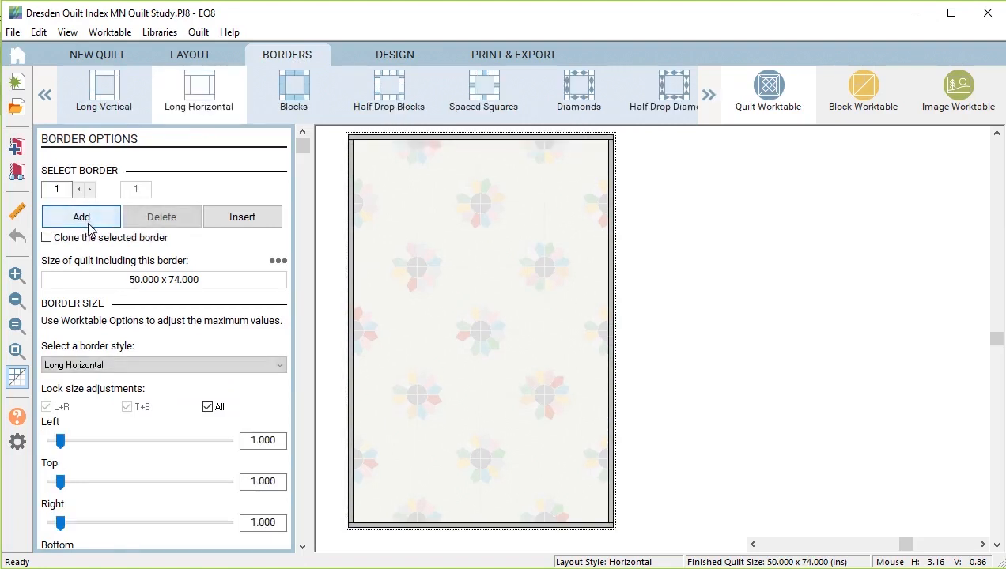
pyautogui.click(278, 366)
pyautogui.click(77, 421)
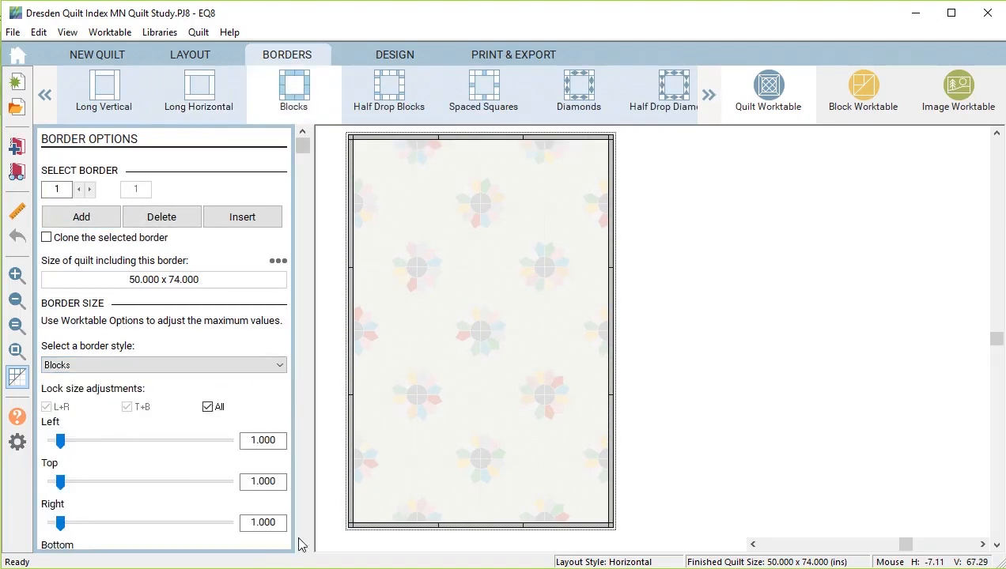
pyautogui.doubleClick(266, 442)
pyautogui.write('6')
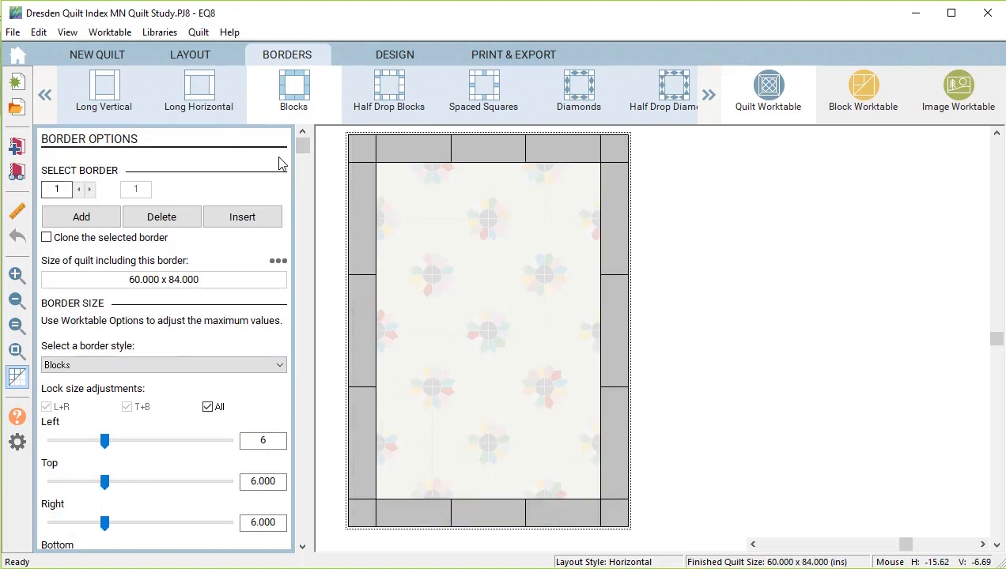
# Step: Set the first border to 4 blocks horizontally and 6 blocks vertically
pyautogui.moveTo(303, 149); pyautogui.dragTo(302, 479)
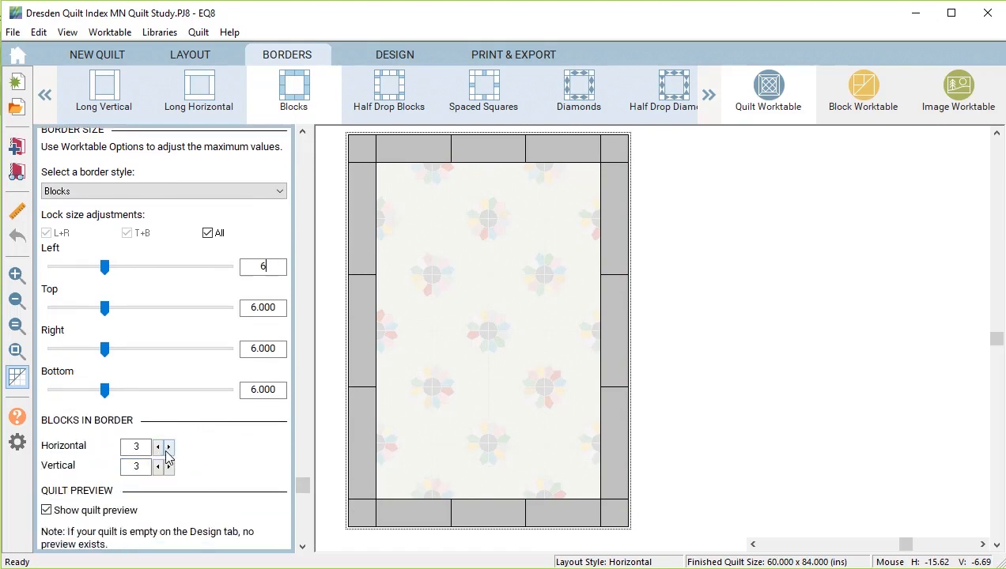
pyautogui.click(169, 448)
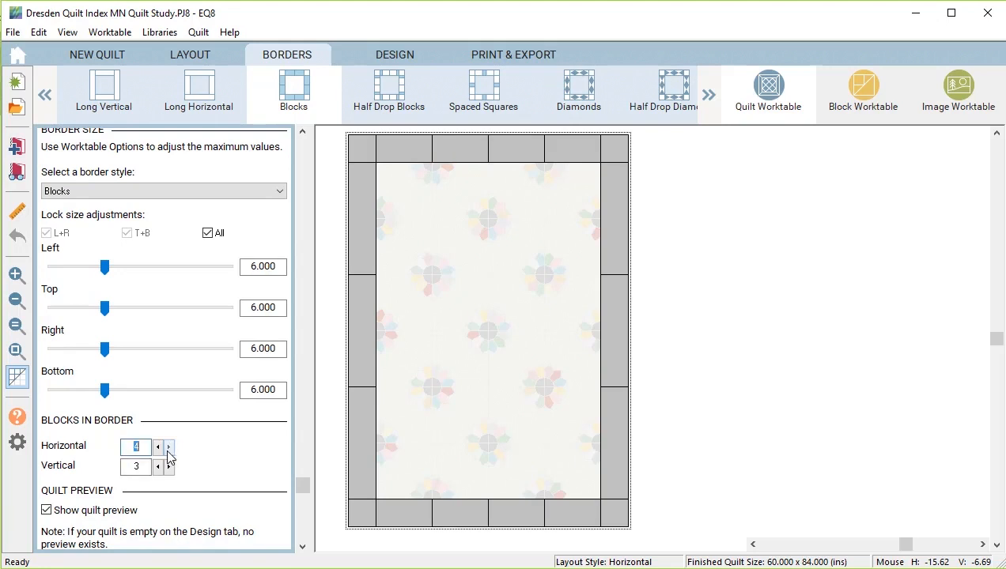
pyautogui.click(168, 466)
pyautogui.click(168, 466)
pyautogui.click(168, 466)
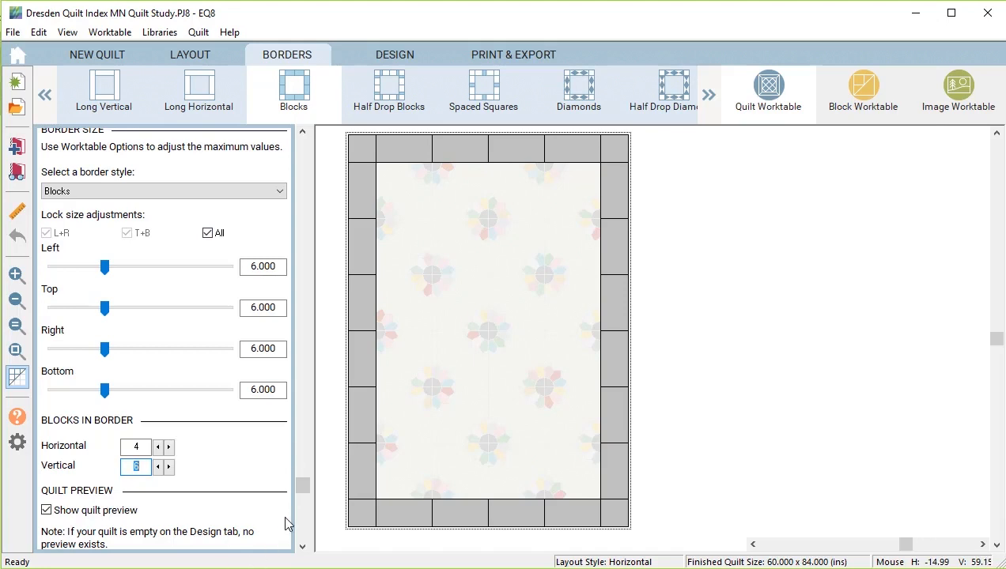
# Step: Add a second border in the Long Horizontal style, 2 inches wide on all sides
pyautogui.moveTo(302, 488); pyautogui.dragTo(303, 177)
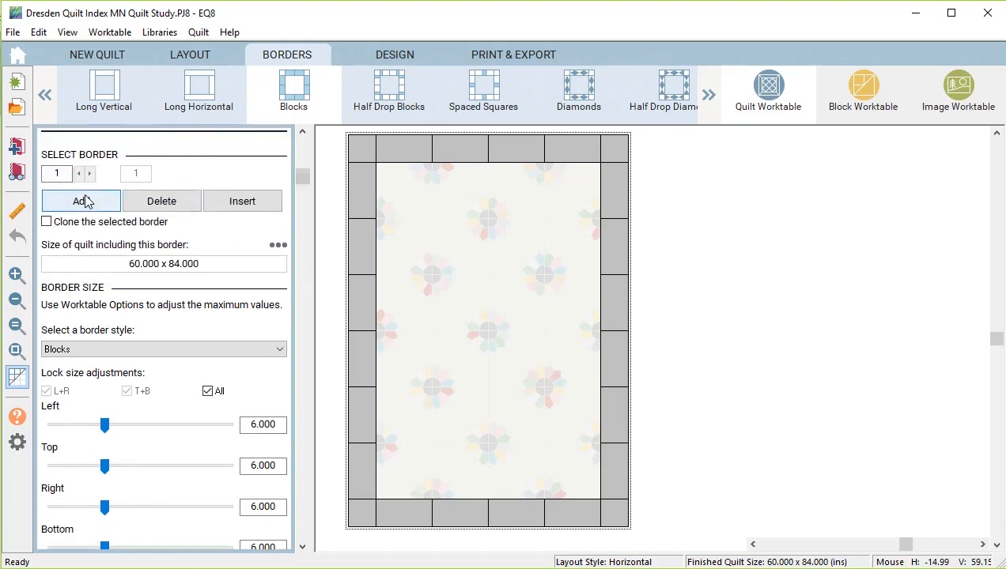
pyautogui.click(84, 201)
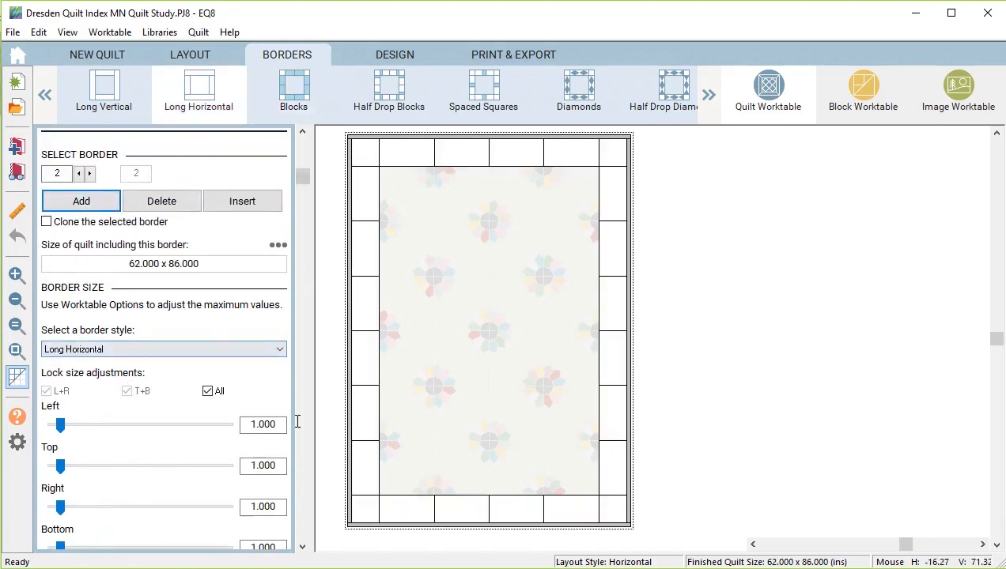
pyautogui.doubleClick(269, 425)
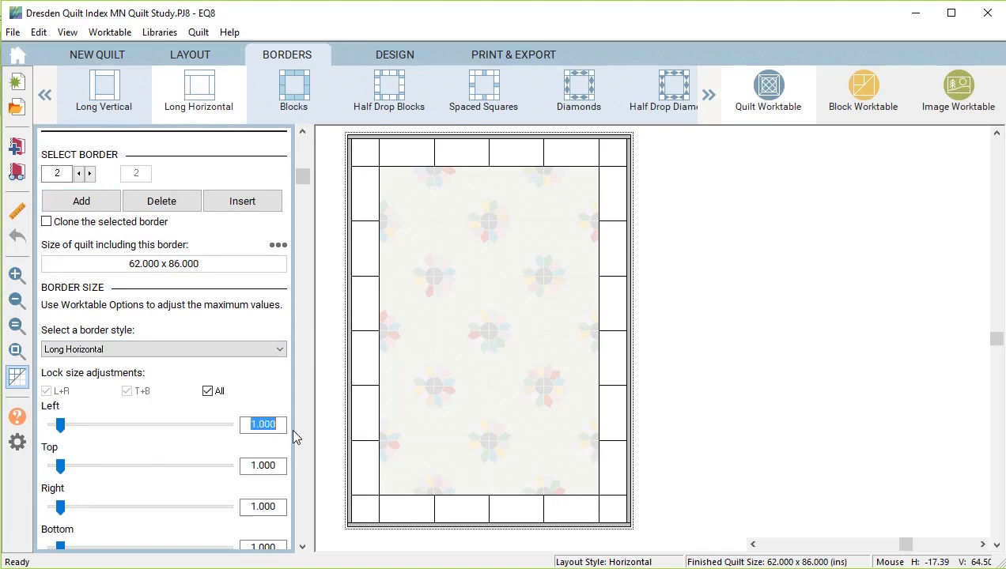
pyautogui.write('2')
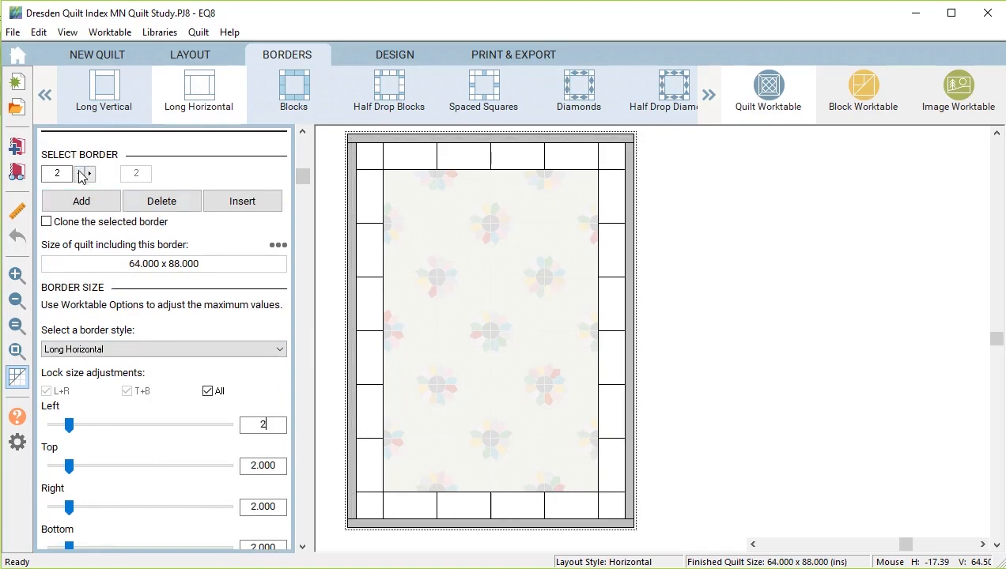
# Step: Add a third border in the Blocks Aligned Inside style, 6 inches wide on all sides
pyautogui.click(85, 203)
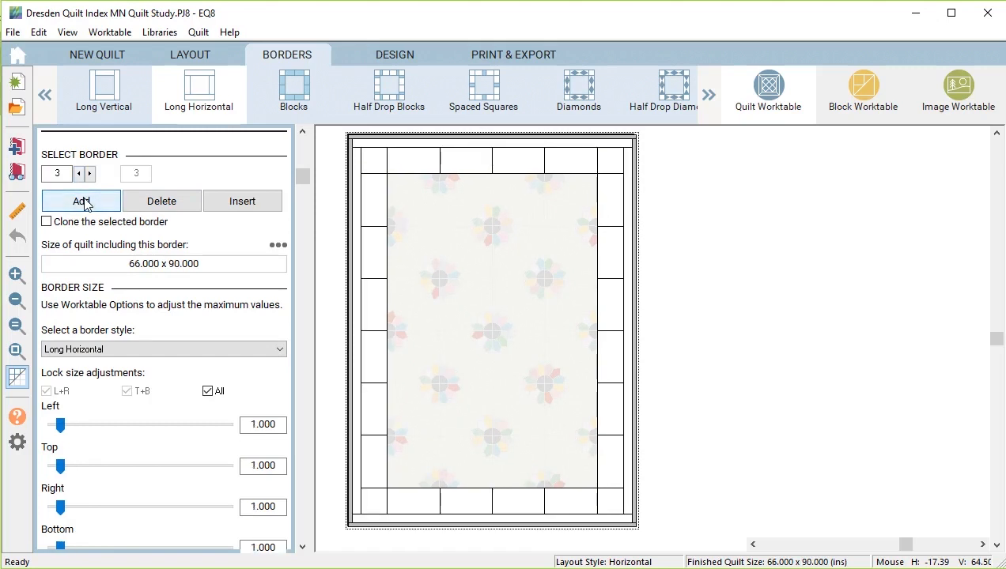
pyautogui.doubleClick(269, 423)
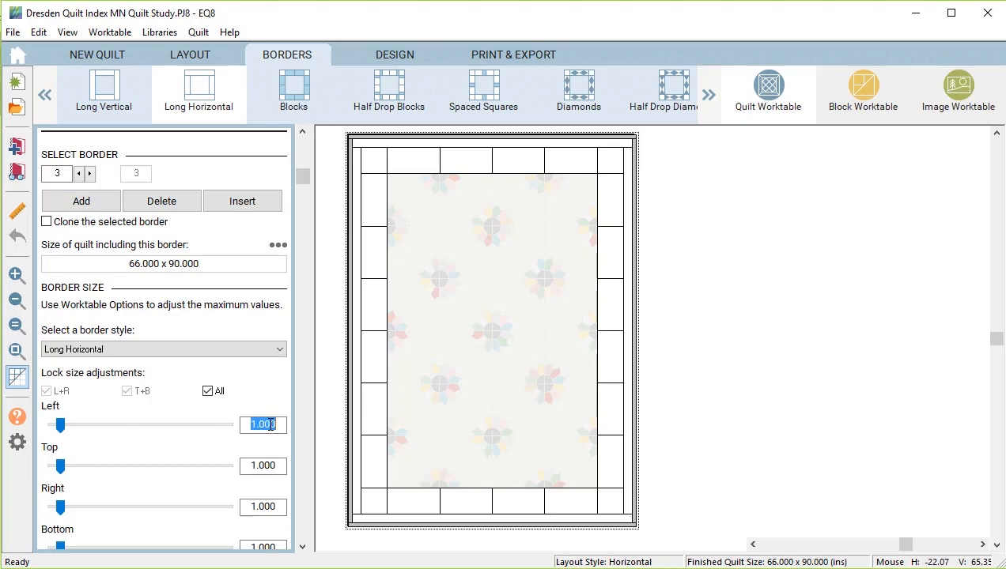
pyautogui.write('6')
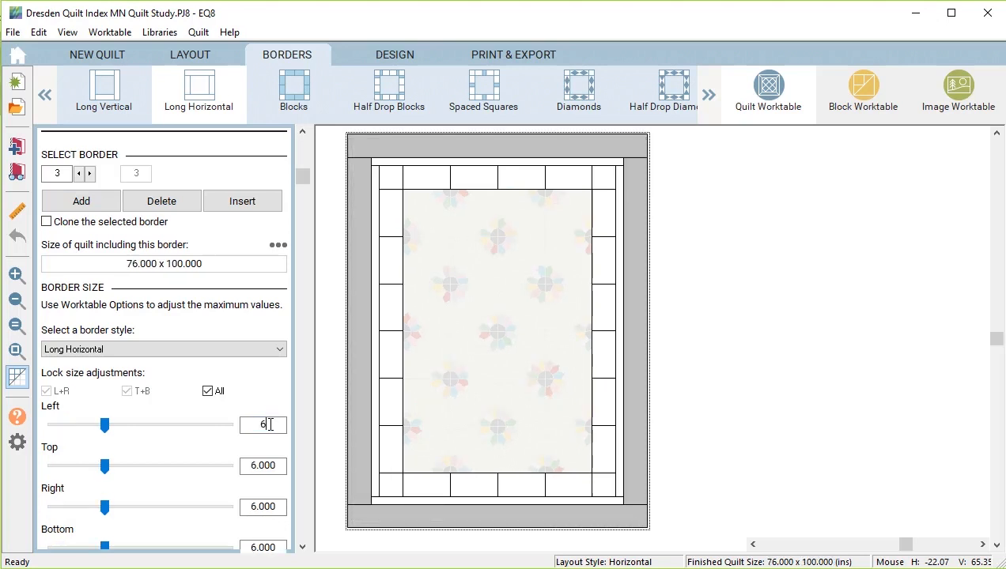
pyautogui.click(281, 354)
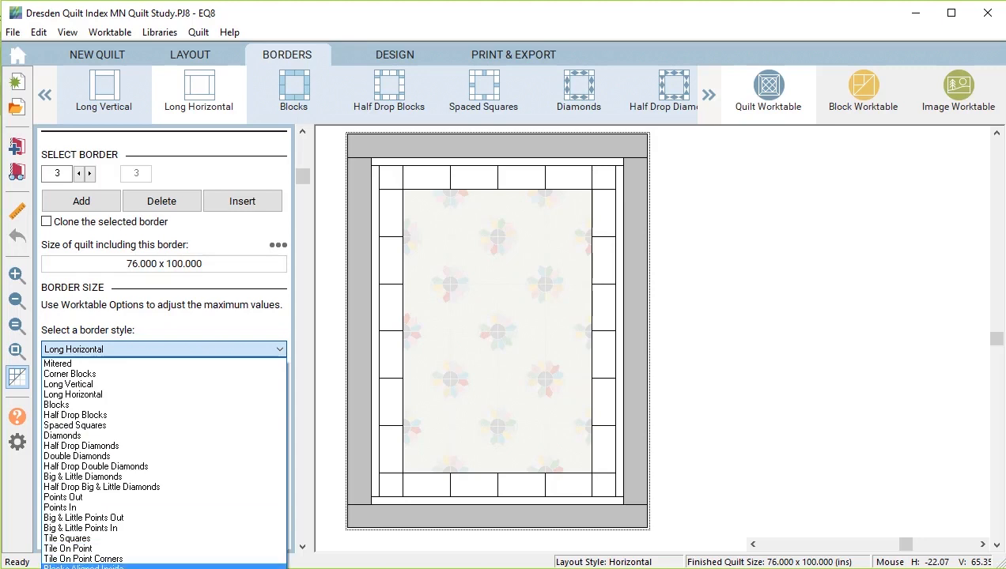
pyautogui.click(110, 566)
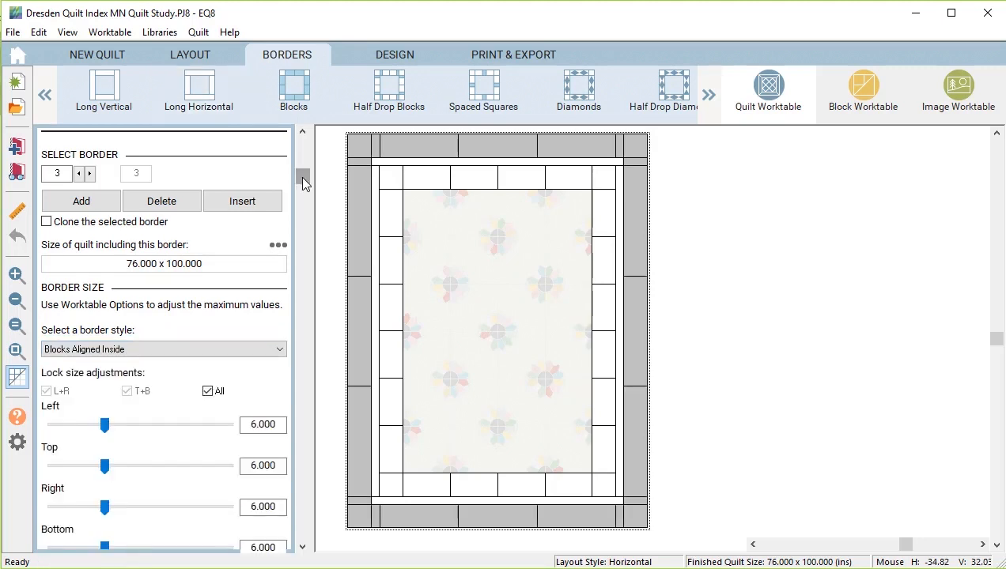
# Step: Set the third border to 5 blocks horizontally and 7 blocks vertically
pyautogui.moveTo(303, 178); pyautogui.dragTo(317, 486)
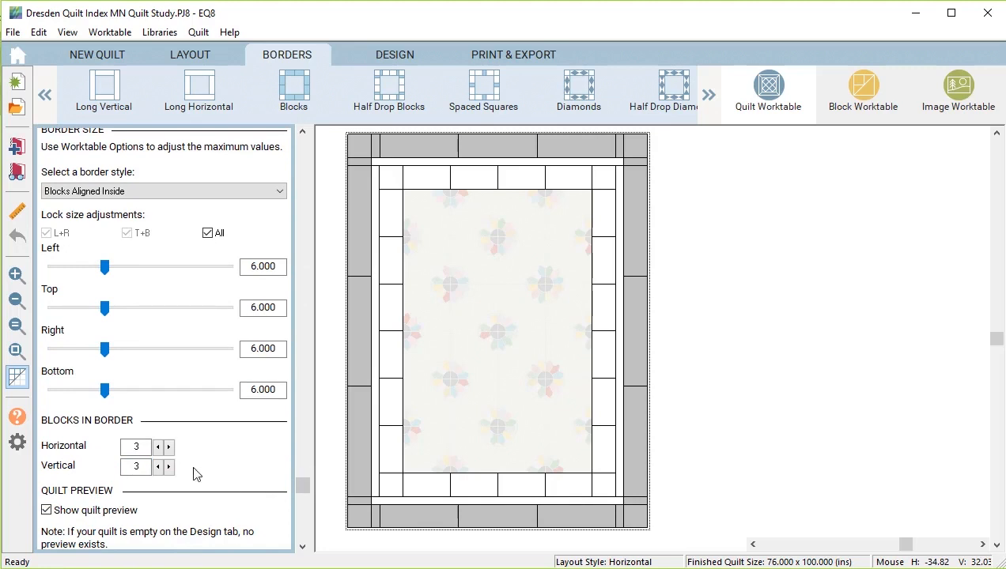
pyautogui.click(170, 447)
pyautogui.click(170, 448)
pyautogui.click(170, 448)
pyautogui.click(158, 447)
pyautogui.click(170, 466)
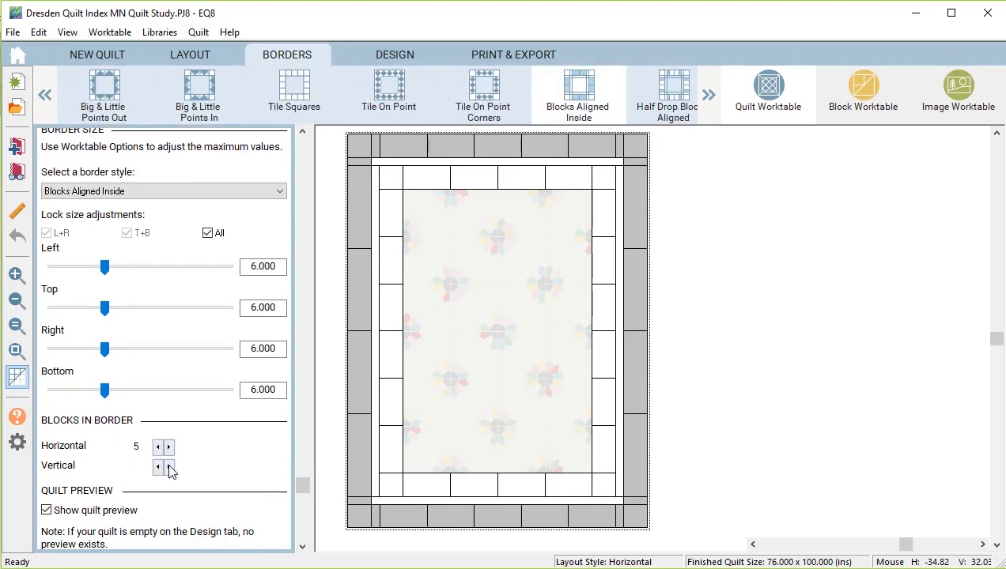
pyautogui.click(169, 466)
pyautogui.click(169, 466)
pyautogui.click(169, 466)
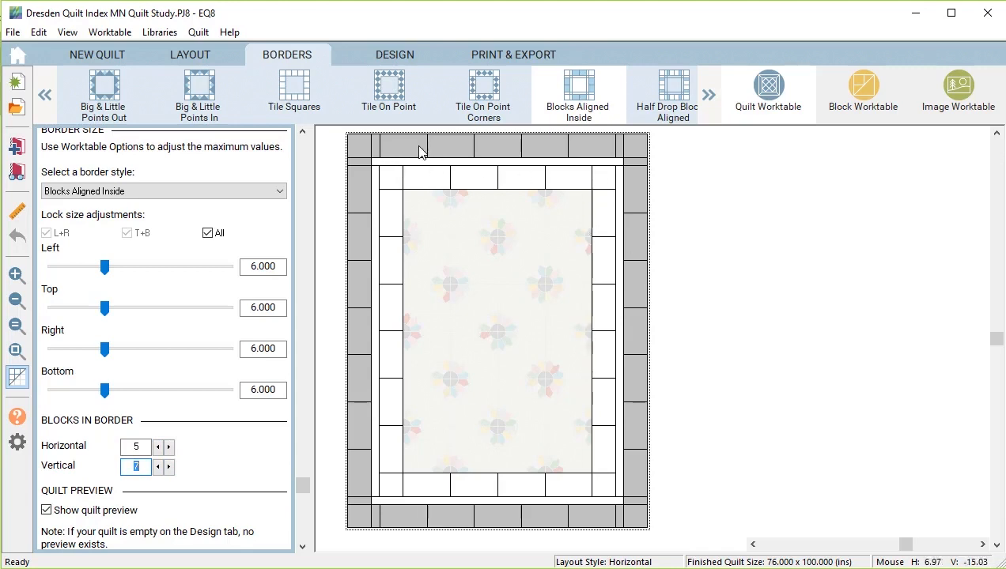
# Step: Fill the first border with the quarter-Dresden block and the outer border with the half-Dresden block
pyautogui.click(401, 57)
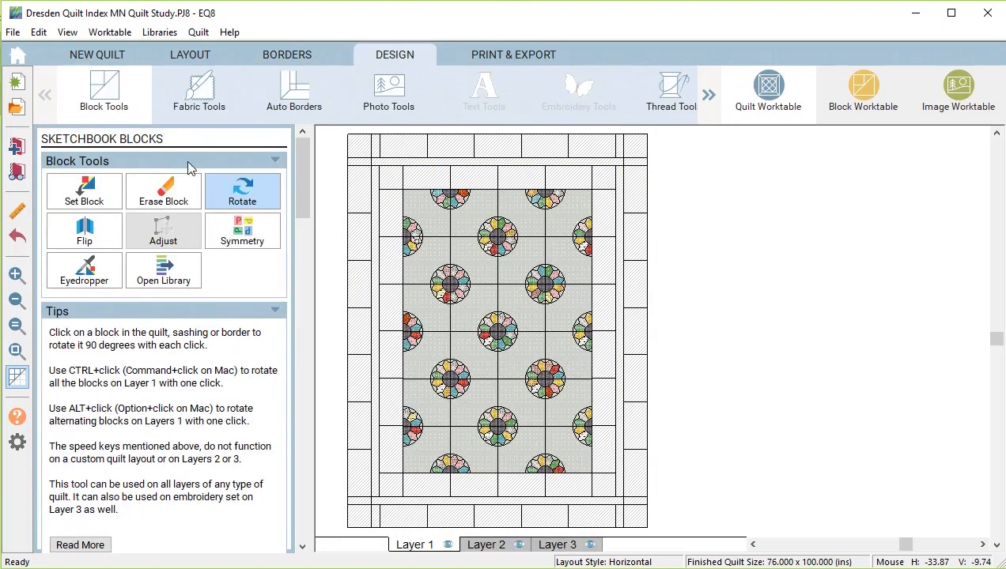
pyautogui.click(90, 195)
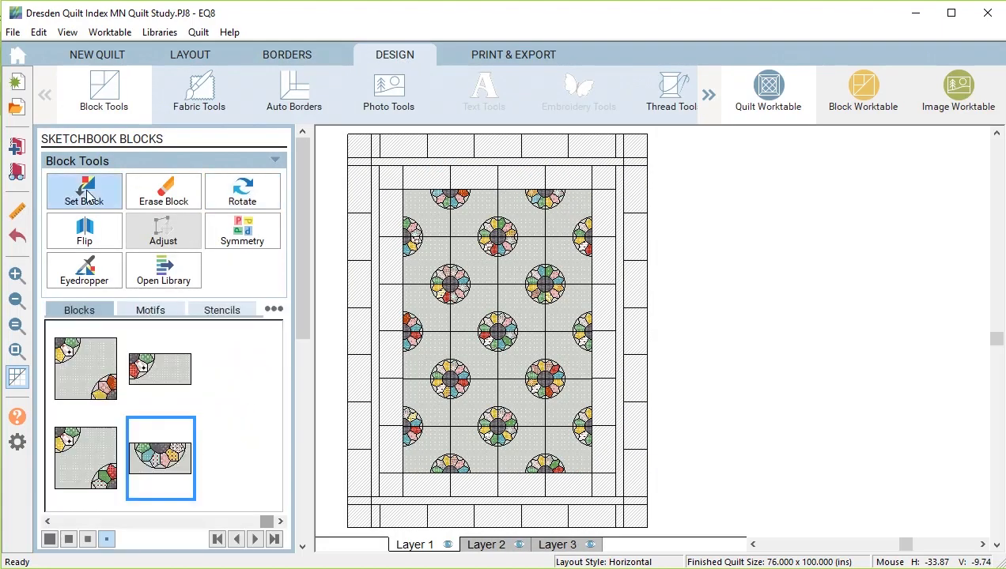
pyautogui.click(158, 376)
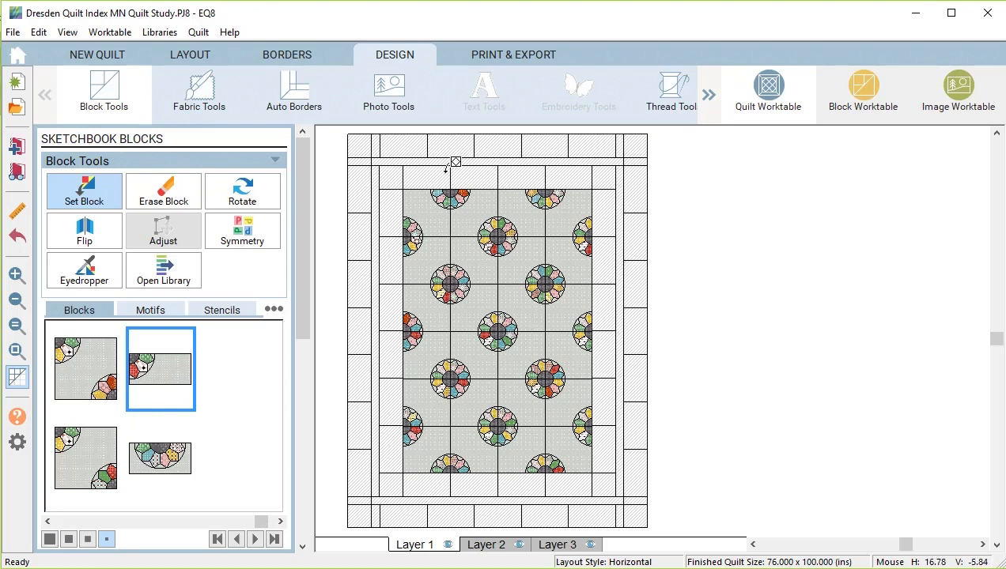
pyautogui.keyDown('ctrl'); pyautogui.click(441, 170); pyautogui.keyUp('ctrl')
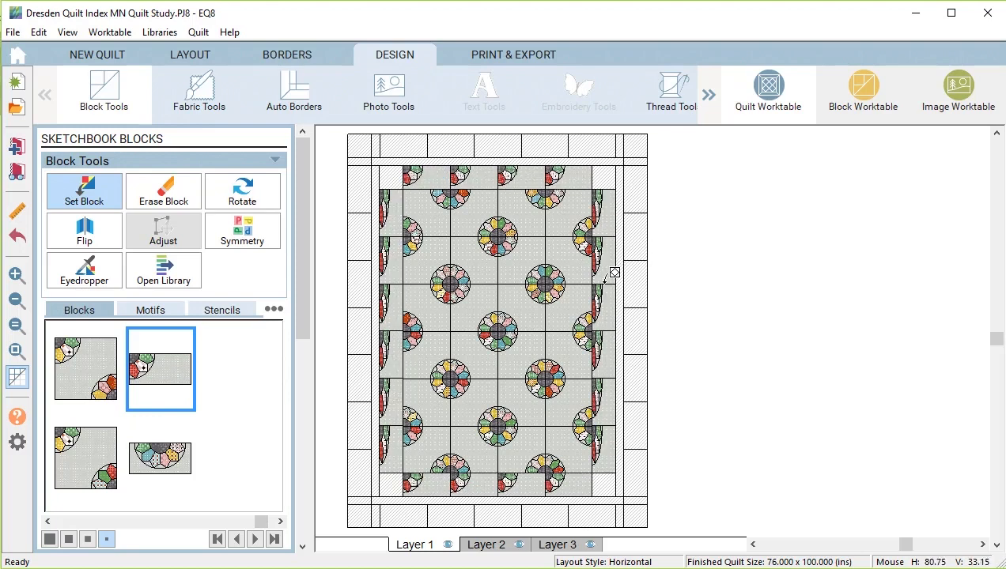
pyautogui.click(158, 465)
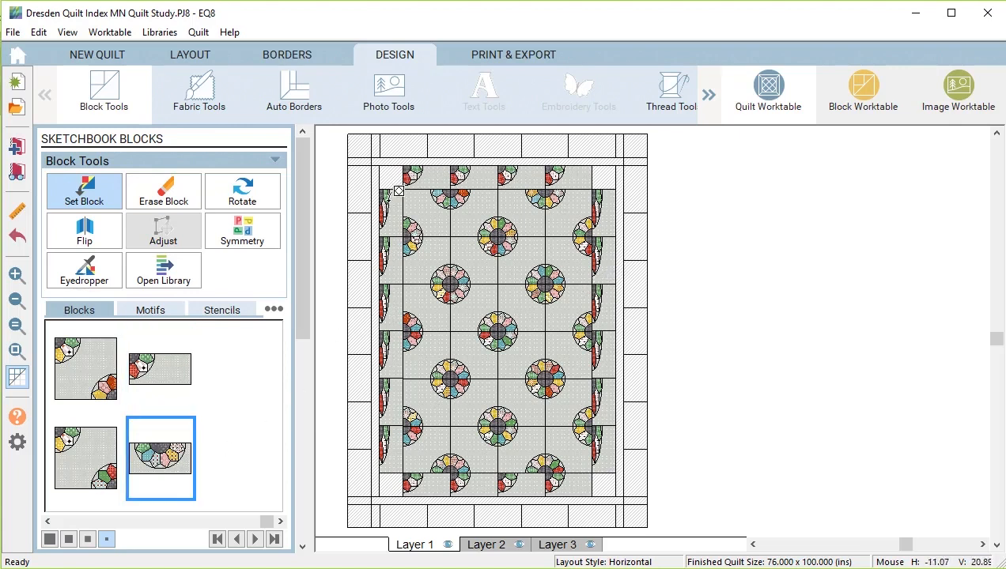
pyautogui.keyDown('ctrl'); pyautogui.click(399, 141); pyautogui.keyUp('ctrl')
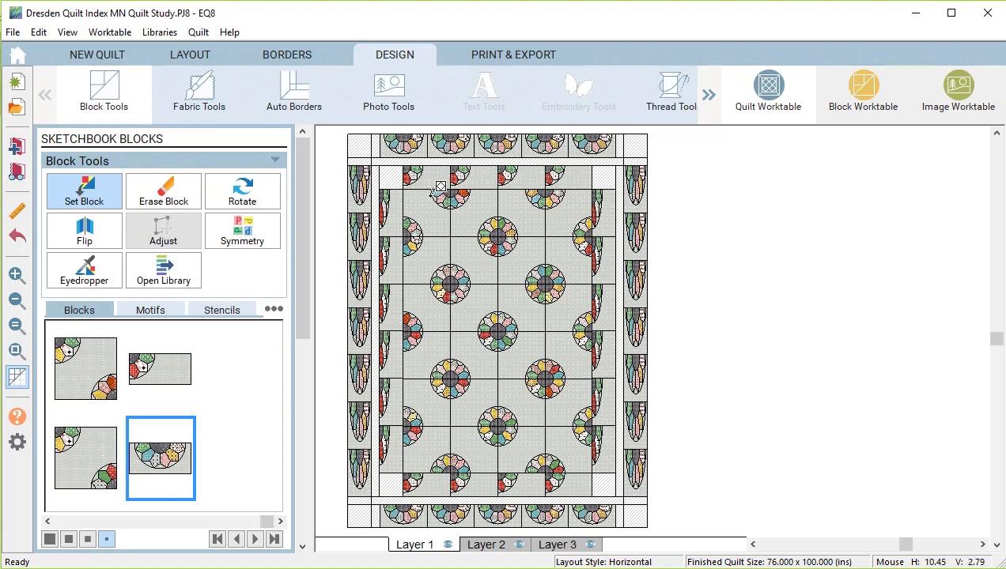
# Step: Rotate the first block along the top of the inner border by 180 degrees
pyautogui.click(243, 196)
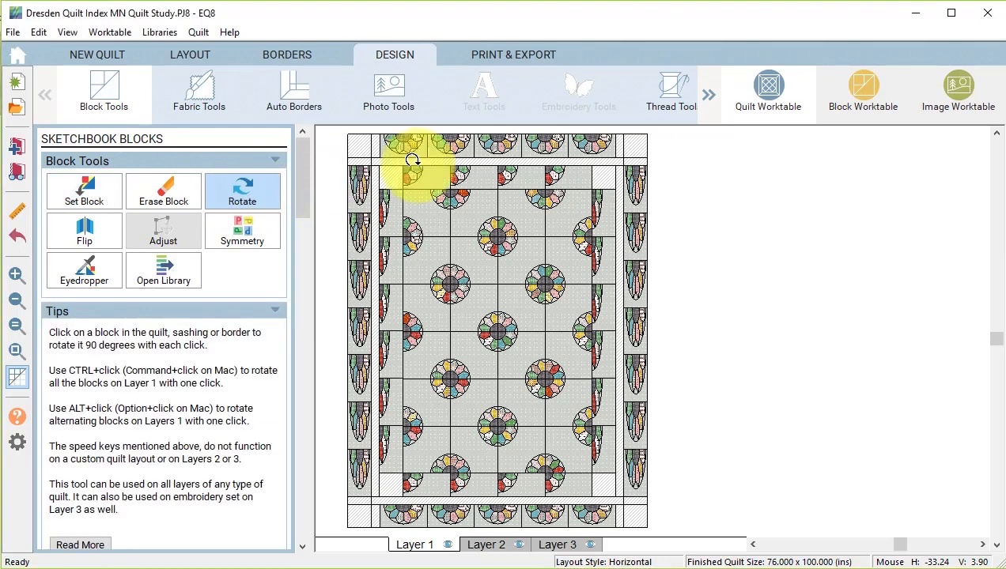
pyautogui.click(418, 172)
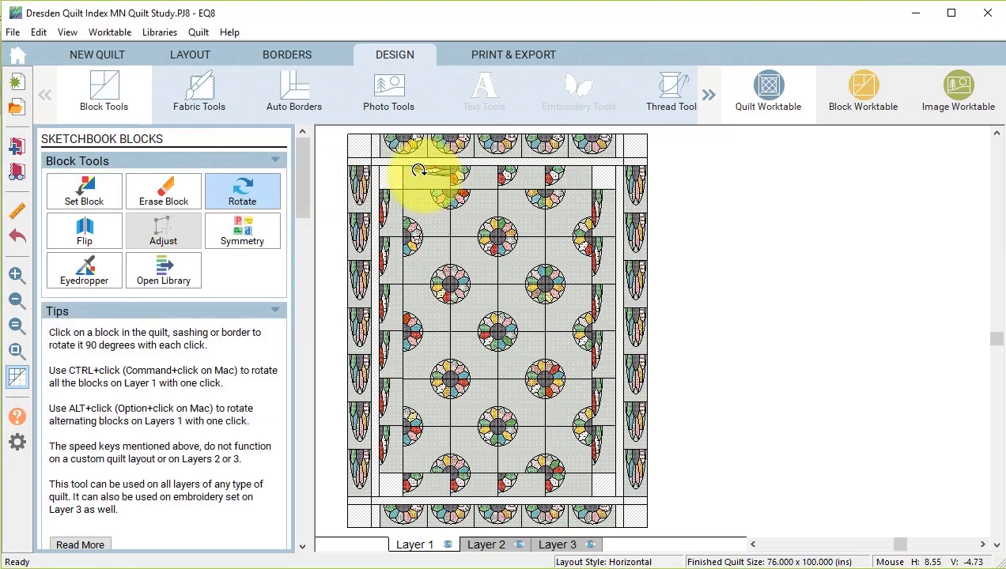
pyautogui.click(425, 170)
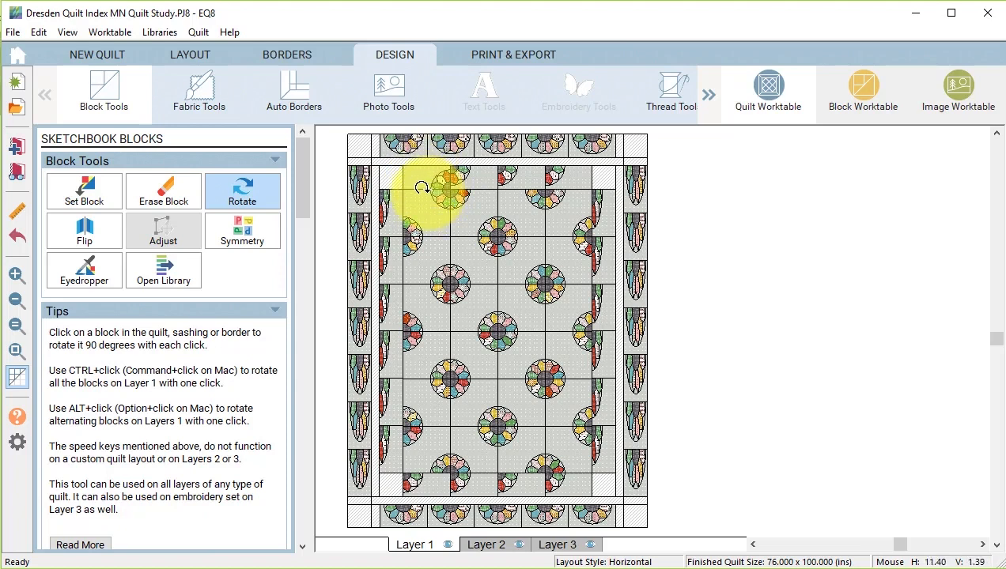
# Step: Try to orient the second top block of the inner border by rotation alone, and undo those rotations
pyautogui.click(477, 171)
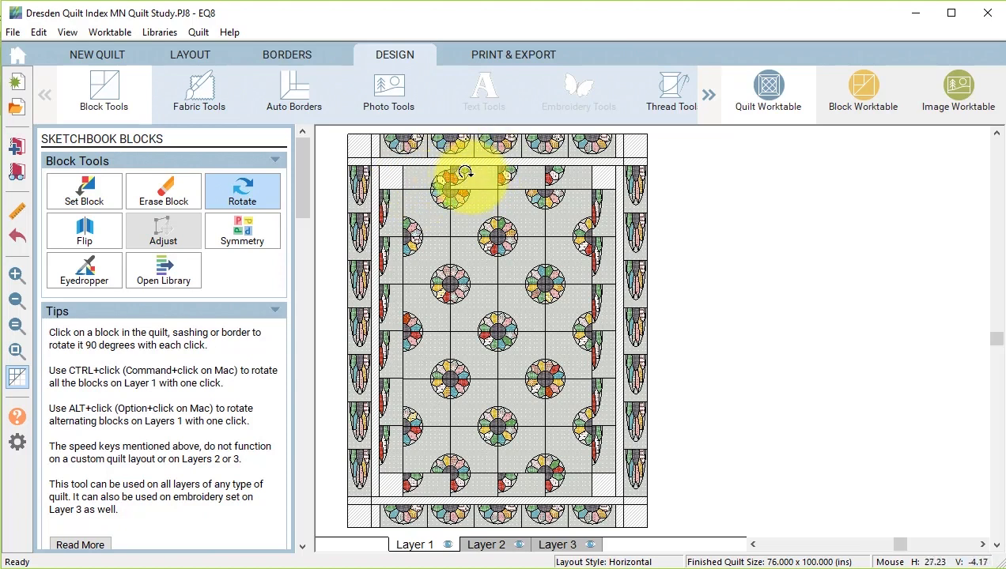
pyautogui.click(464, 172)
pyautogui.click(473, 172)
pyautogui.click(473, 172)
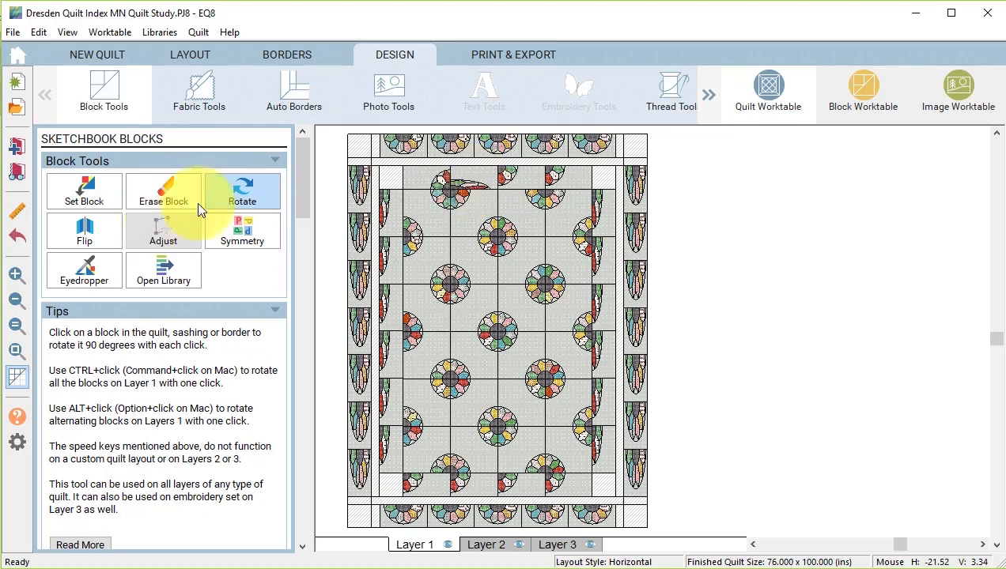
pyautogui.click(19, 236)
pyautogui.click(20, 238)
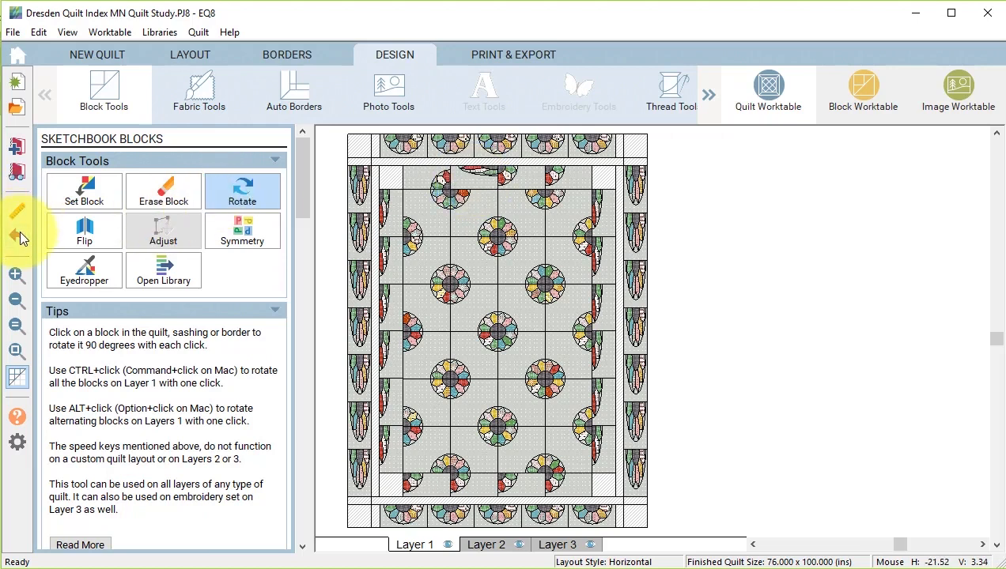
pyautogui.click(20, 237)
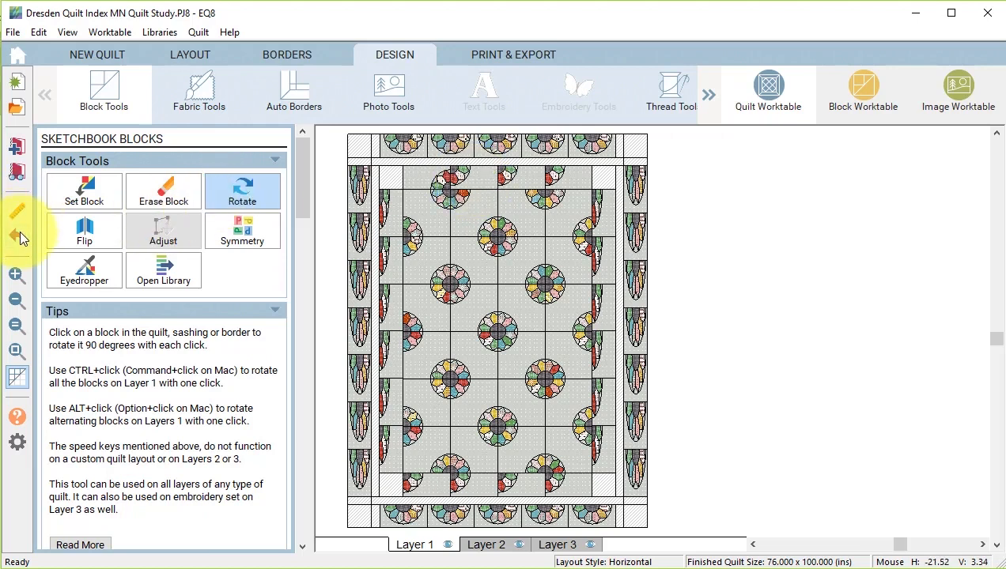
# Step: Flip the second top block of the inner border and rotate it 180 degrees to complete the Dresden circle
pyautogui.click(75, 234)
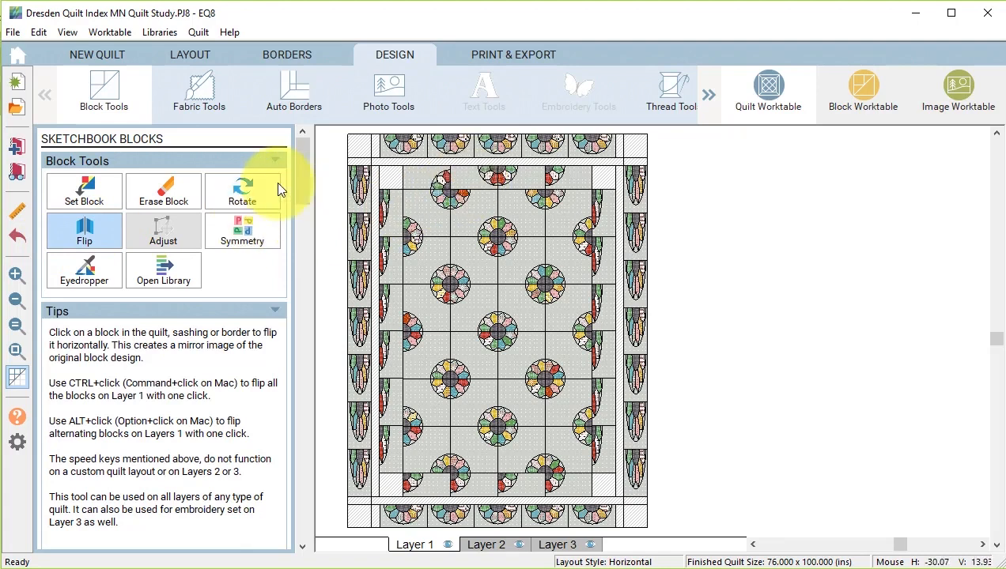
pyautogui.click(241, 188)
pyautogui.click(472, 171)
pyautogui.click(467, 171)
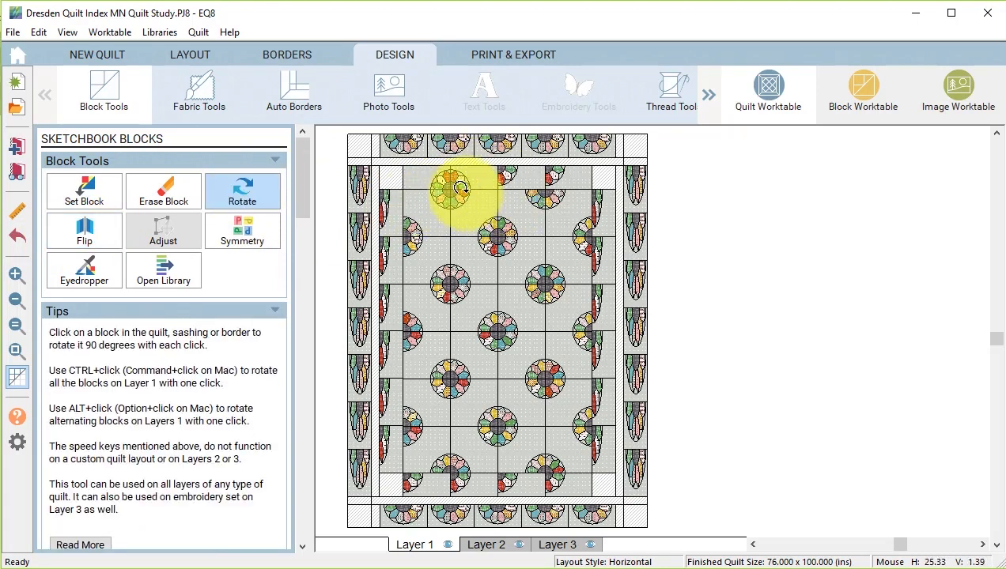
# Step: Flip and rotate the third and fourth top blocks of the inner border so they complete the second Dresden circle
pyautogui.click(506, 178)
pyautogui.click(83, 230)
pyautogui.click(242, 190)
pyautogui.click(563, 178)
pyautogui.click(83, 230)
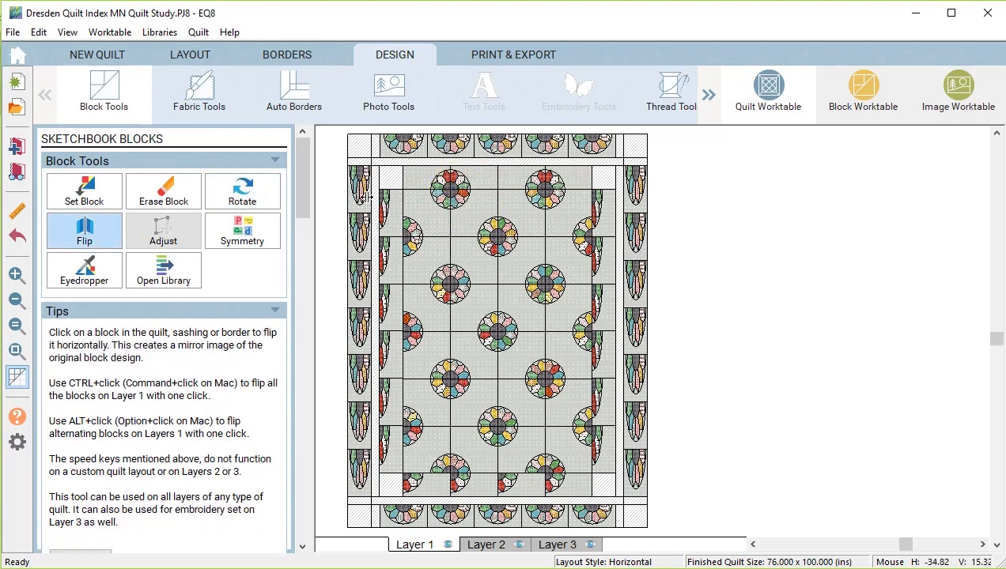
# Step: Flip and rotate the upper two blocks on the inner border's right side so they complete the Dresden circle there
pyautogui.click(597, 209)
pyautogui.click(242, 191)
pyautogui.click(599, 207)
pyautogui.click(599, 207)
pyautogui.click(87, 227)
pyautogui.click(594, 207)
pyautogui.click(242, 190)
pyautogui.click(594, 216)
pyautogui.click(596, 250)
pyautogui.click(83, 227)
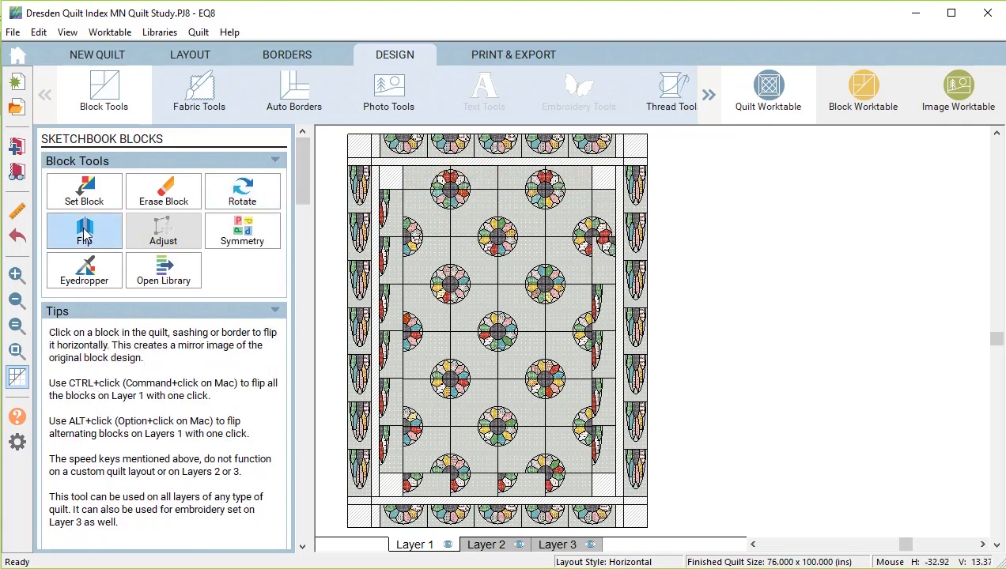
pyautogui.click(596, 249)
# Step: Flip and rotate the remaining four blocks on the inner border's right side to complete their Dresden circles
pyautogui.click(253, 198)
pyautogui.click(598, 393)
pyautogui.click(601, 443)
pyautogui.click(242, 191)
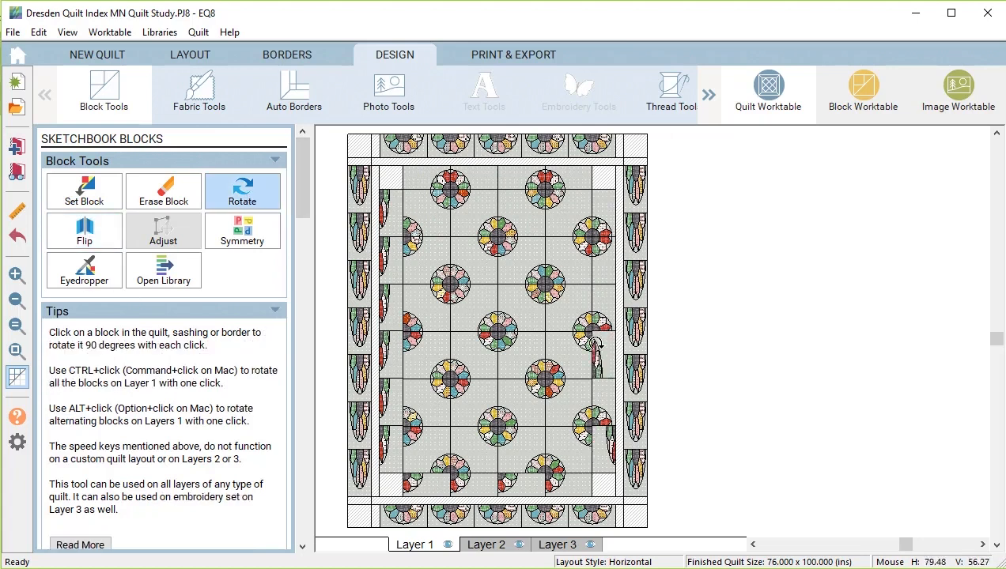
pyautogui.click(601, 352)
pyautogui.click(599, 446)
# Step: Flip the first and third blocks along the bottom of the inner border to complete the Dresden circles
pyautogui.click(84, 230)
pyautogui.click(518, 482)
pyautogui.click(423, 482)
# Step: Rotate and flip alternating blocks on the inner border's left side to complete the three Dresden circles
pyautogui.click(242, 191)
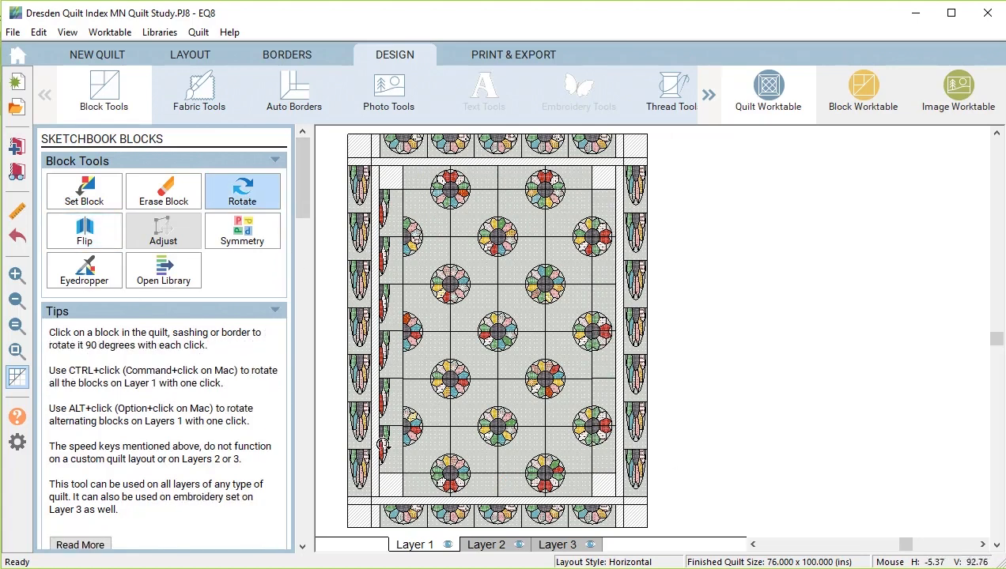
pyautogui.click(386, 442)
pyautogui.click(383, 344)
pyautogui.click(385, 253)
pyautogui.click(84, 230)
pyautogui.click(385, 207)
pyautogui.click(384, 302)
pyautogui.click(383, 393)
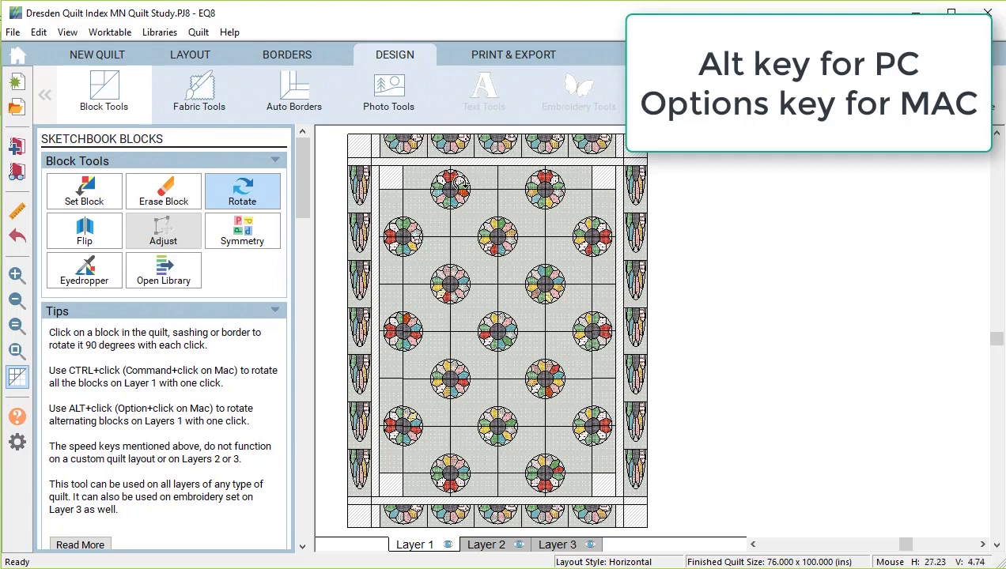
# Step: Rotate all top outer-border blocks 180 degrees, and rotate all right-side ones 90 degrees and flip them so the half Dresdens face inward
pyautogui.keyDown('alt'); pyautogui.click(402, 137); pyautogui.keyUp('alt')
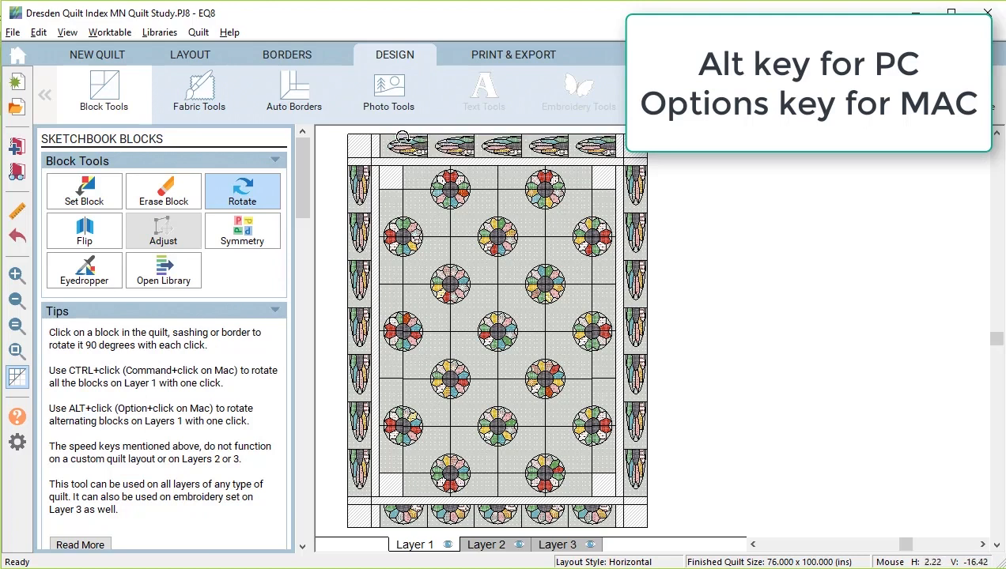
pyautogui.keyDown('alt'); pyautogui.click(402, 136); pyautogui.keyUp('alt')
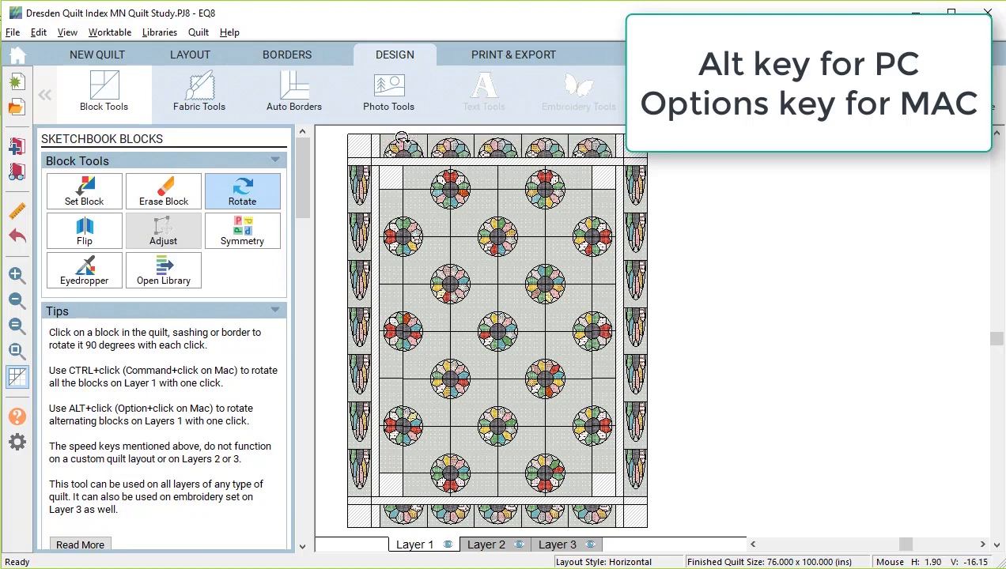
pyautogui.keyDown('alt'); pyautogui.click(630, 178); pyautogui.keyUp('alt')
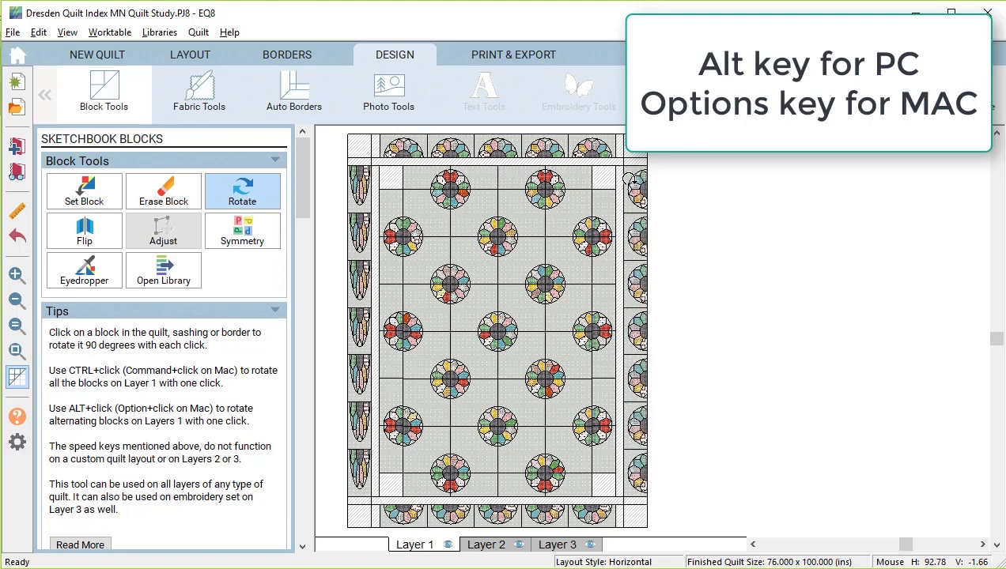
pyautogui.click(90, 229)
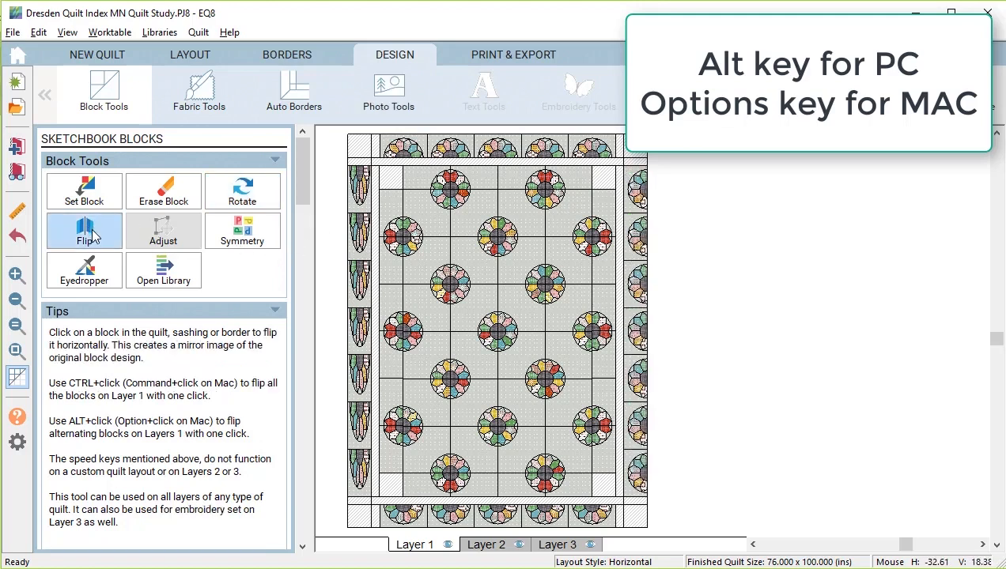
pyautogui.keyDown('alt'); pyautogui.click(628, 190); pyautogui.keyUp('alt')
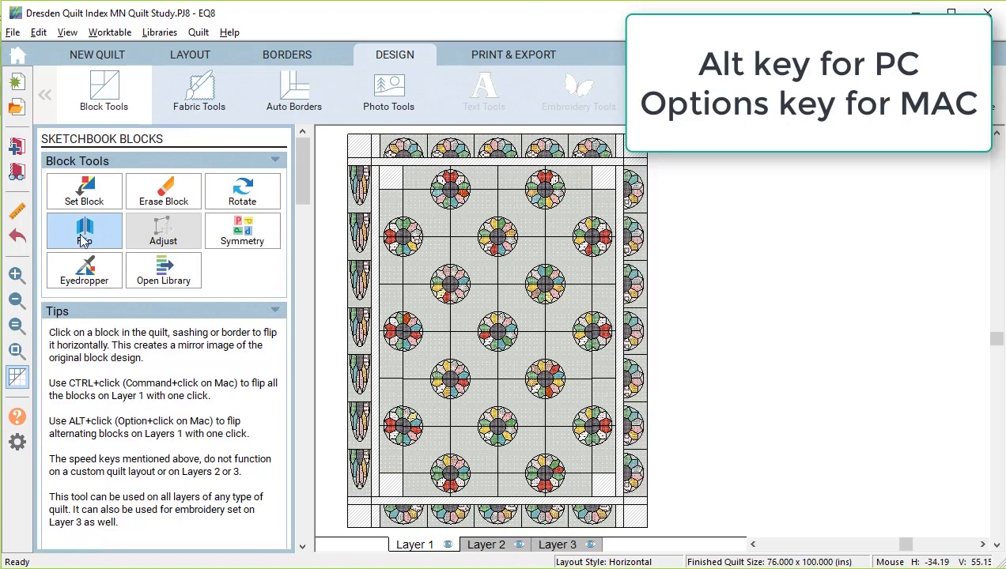
# Step: Flip all blocks on the outer border's left side and rotate them 90 degrees so the half Dresdens face inward
pyautogui.keyDown('alt'); pyautogui.click(350, 279); pyautogui.keyUp('alt')
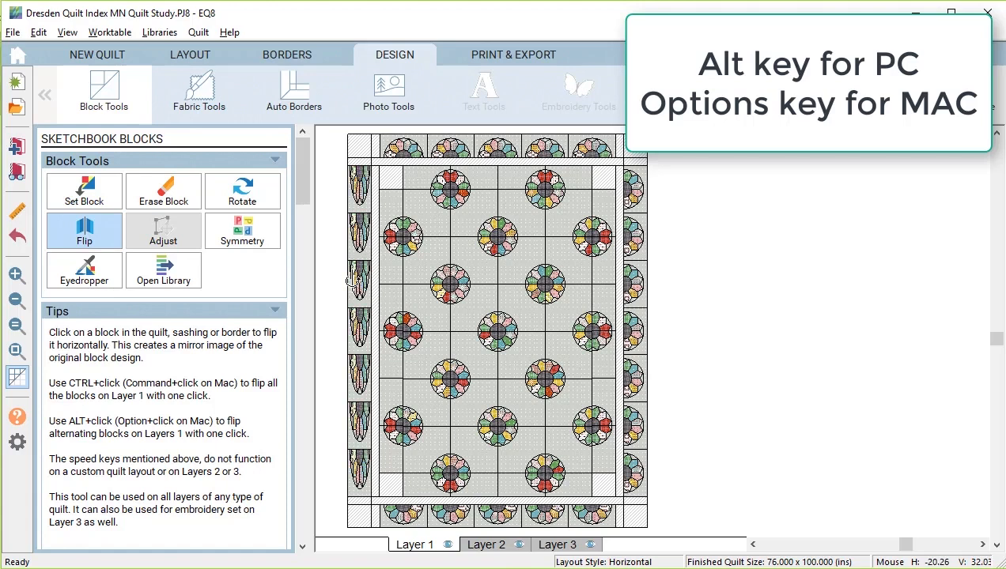
pyautogui.click(242, 193)
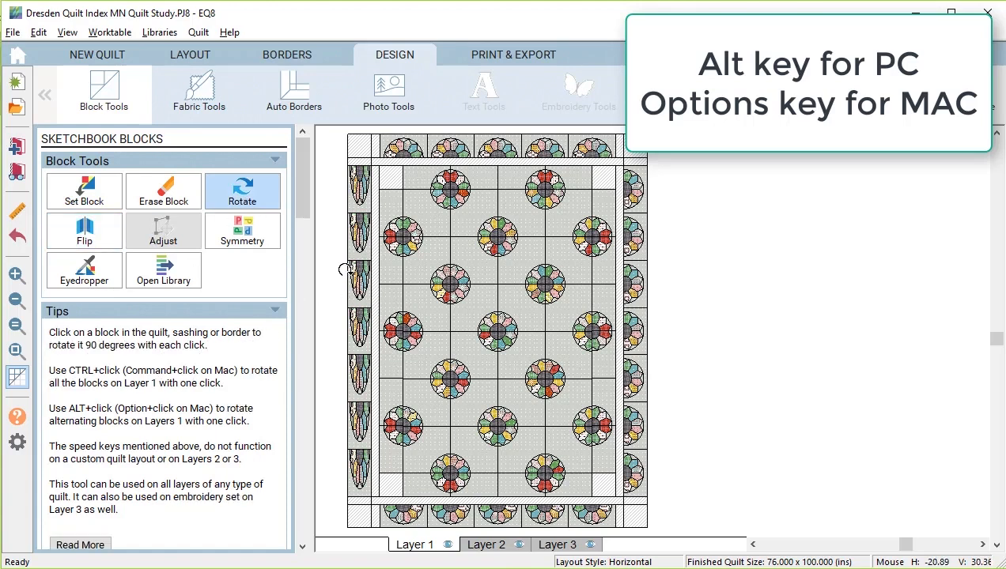
pyautogui.keyDown('alt'); pyautogui.click(343, 274); pyautogui.keyUp('alt')
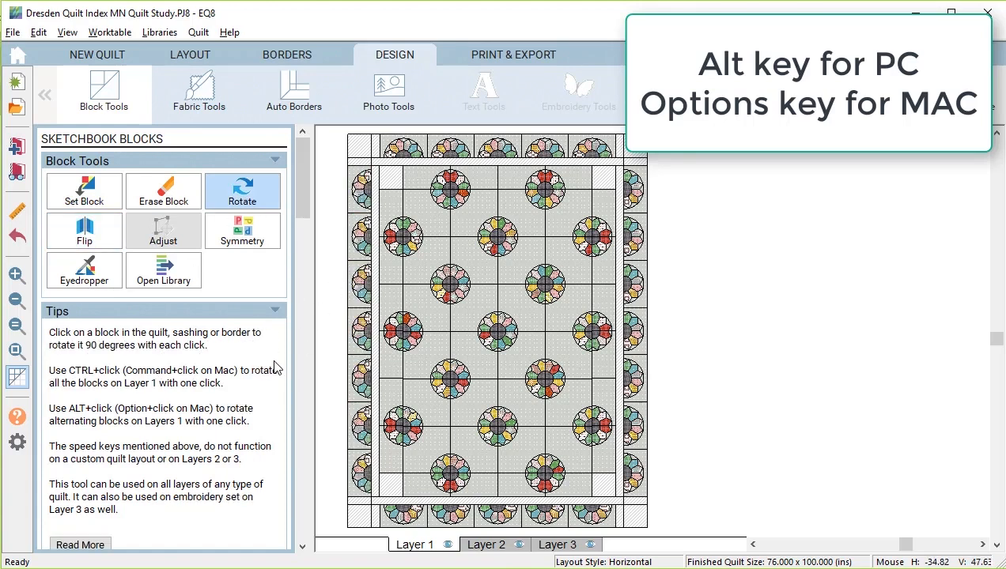
# Step: Sample the light grey dotted background fabric from the quilt and paint the blank border corners and narrow border strips with it
pyautogui.click(199, 90)
pyautogui.click(84, 231)
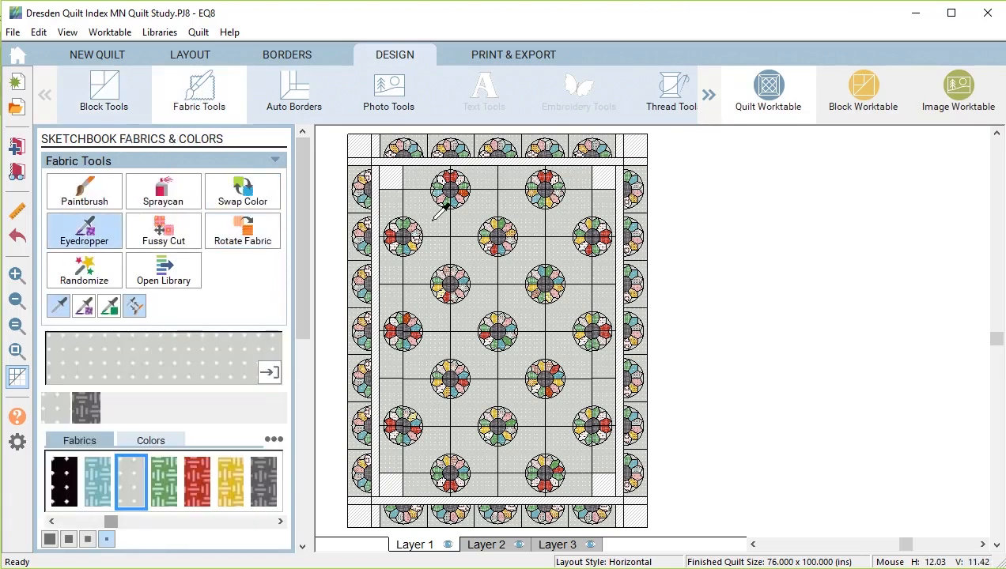
pyautogui.click(440, 212)
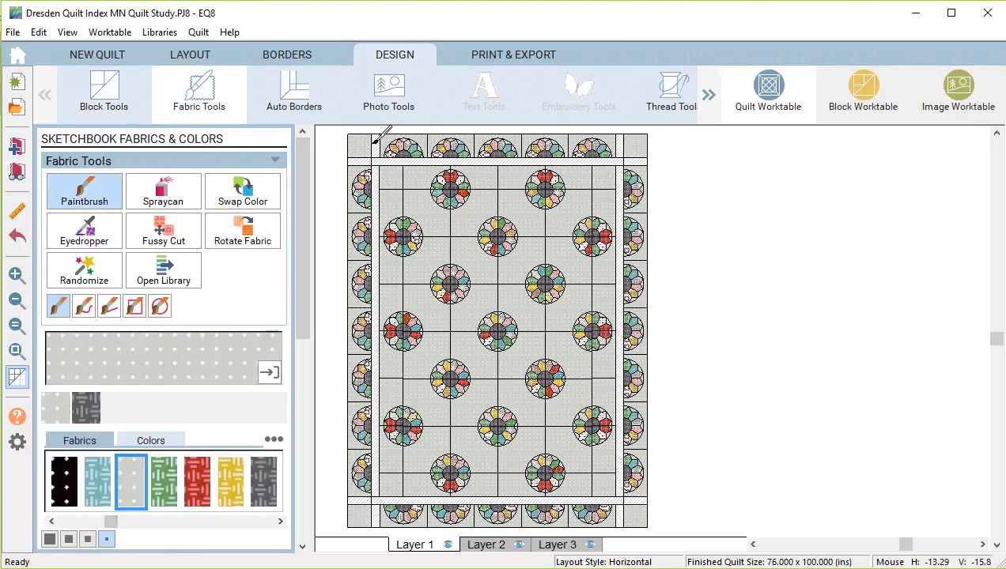
pyautogui.click(164, 230)
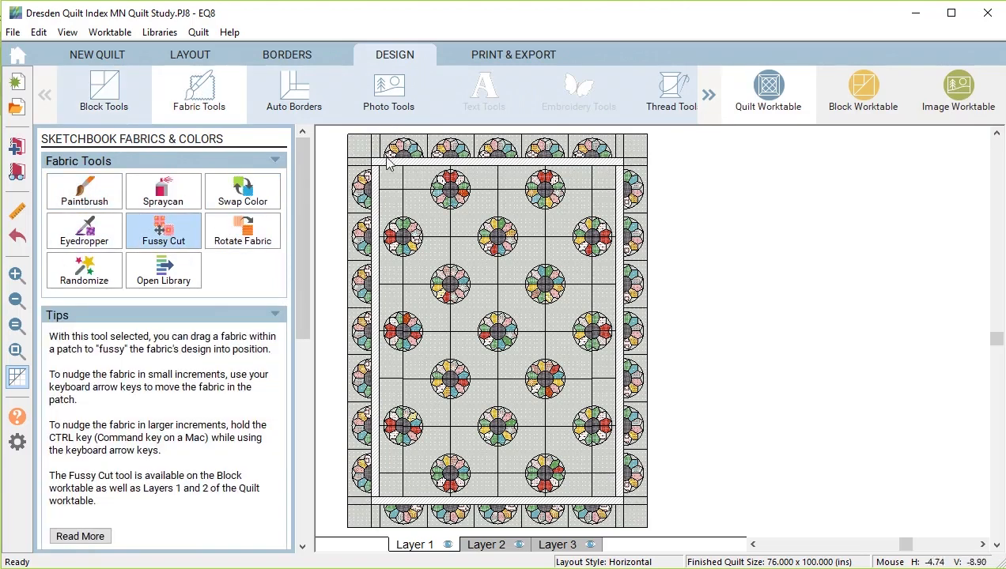
pyautogui.click(84, 192)
pyautogui.keyDown('ctrl'); pyautogui.click(416, 161); pyautogui.keyUp('ctrl')
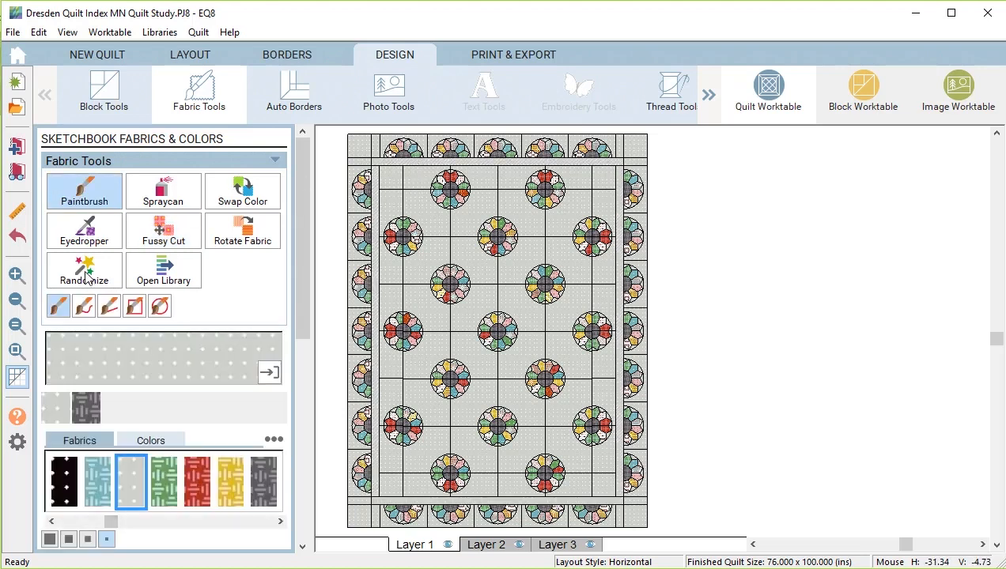
# Step: Fill the narrow border between the two Dresden borders with the dark grey fabric and hide the patch outlines
pyautogui.click(86, 411)
pyautogui.keyDown('ctrl'); pyautogui.click(375, 183); pyautogui.keyUp('ctrl')
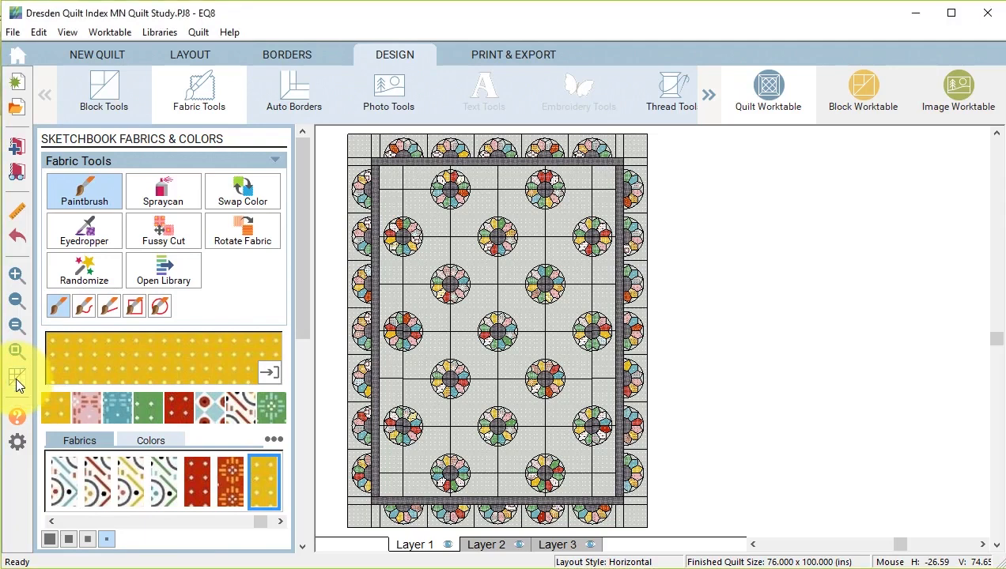
pyautogui.click(19, 385)
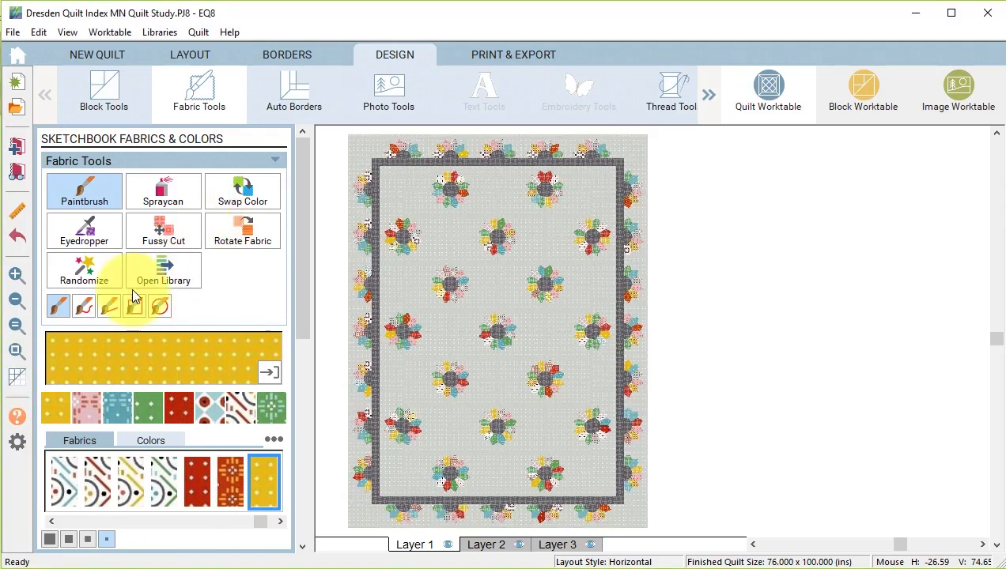